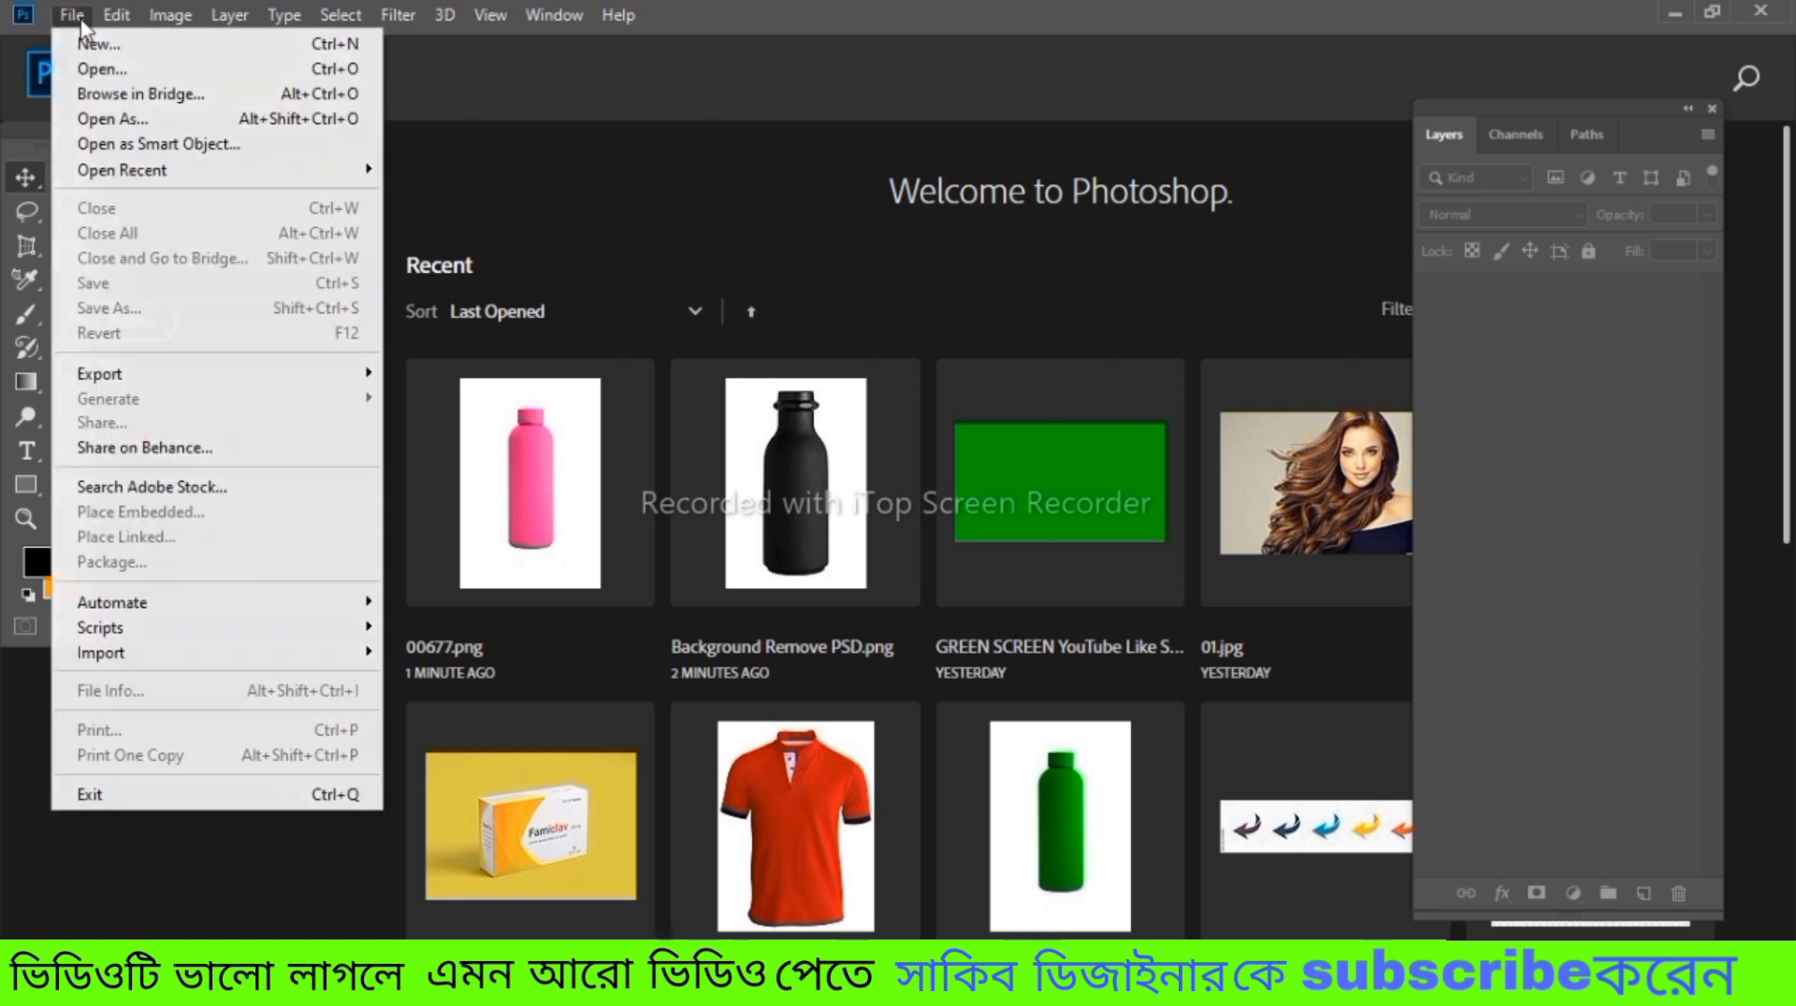
Open the green bottle image 006666.png from the 7-10-2023 folder
left_click(110, 69)
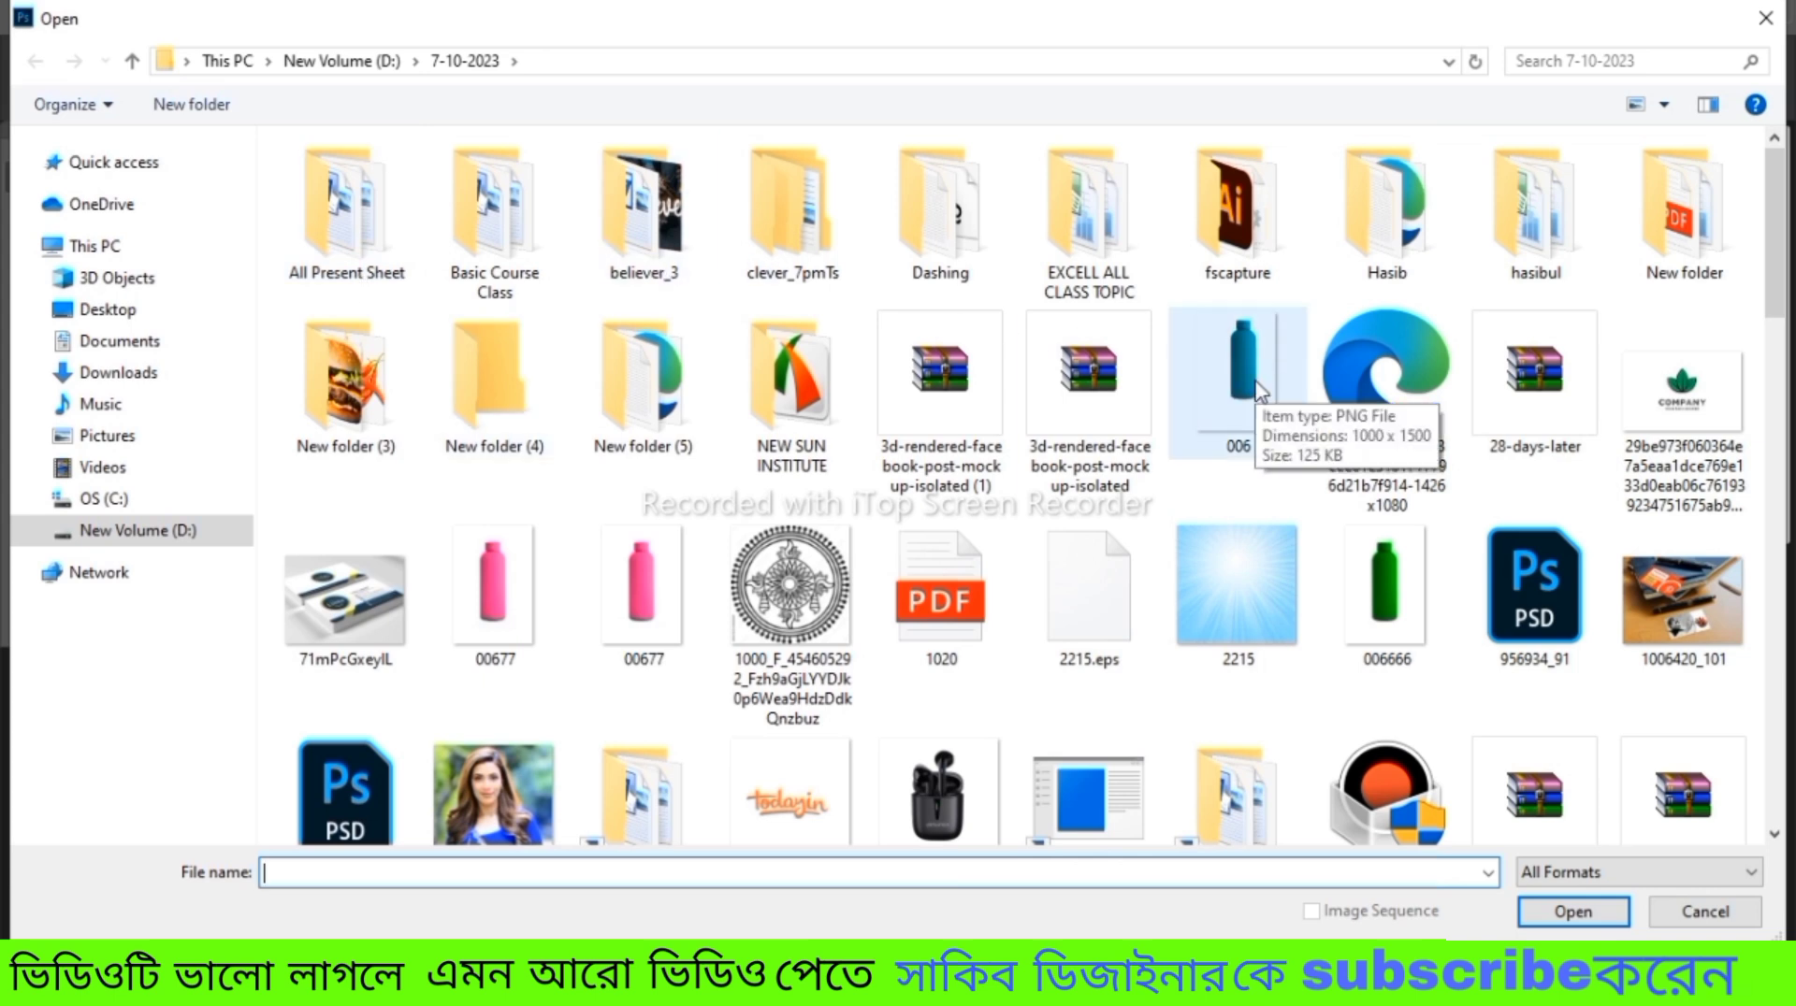
double_click(1386, 594)
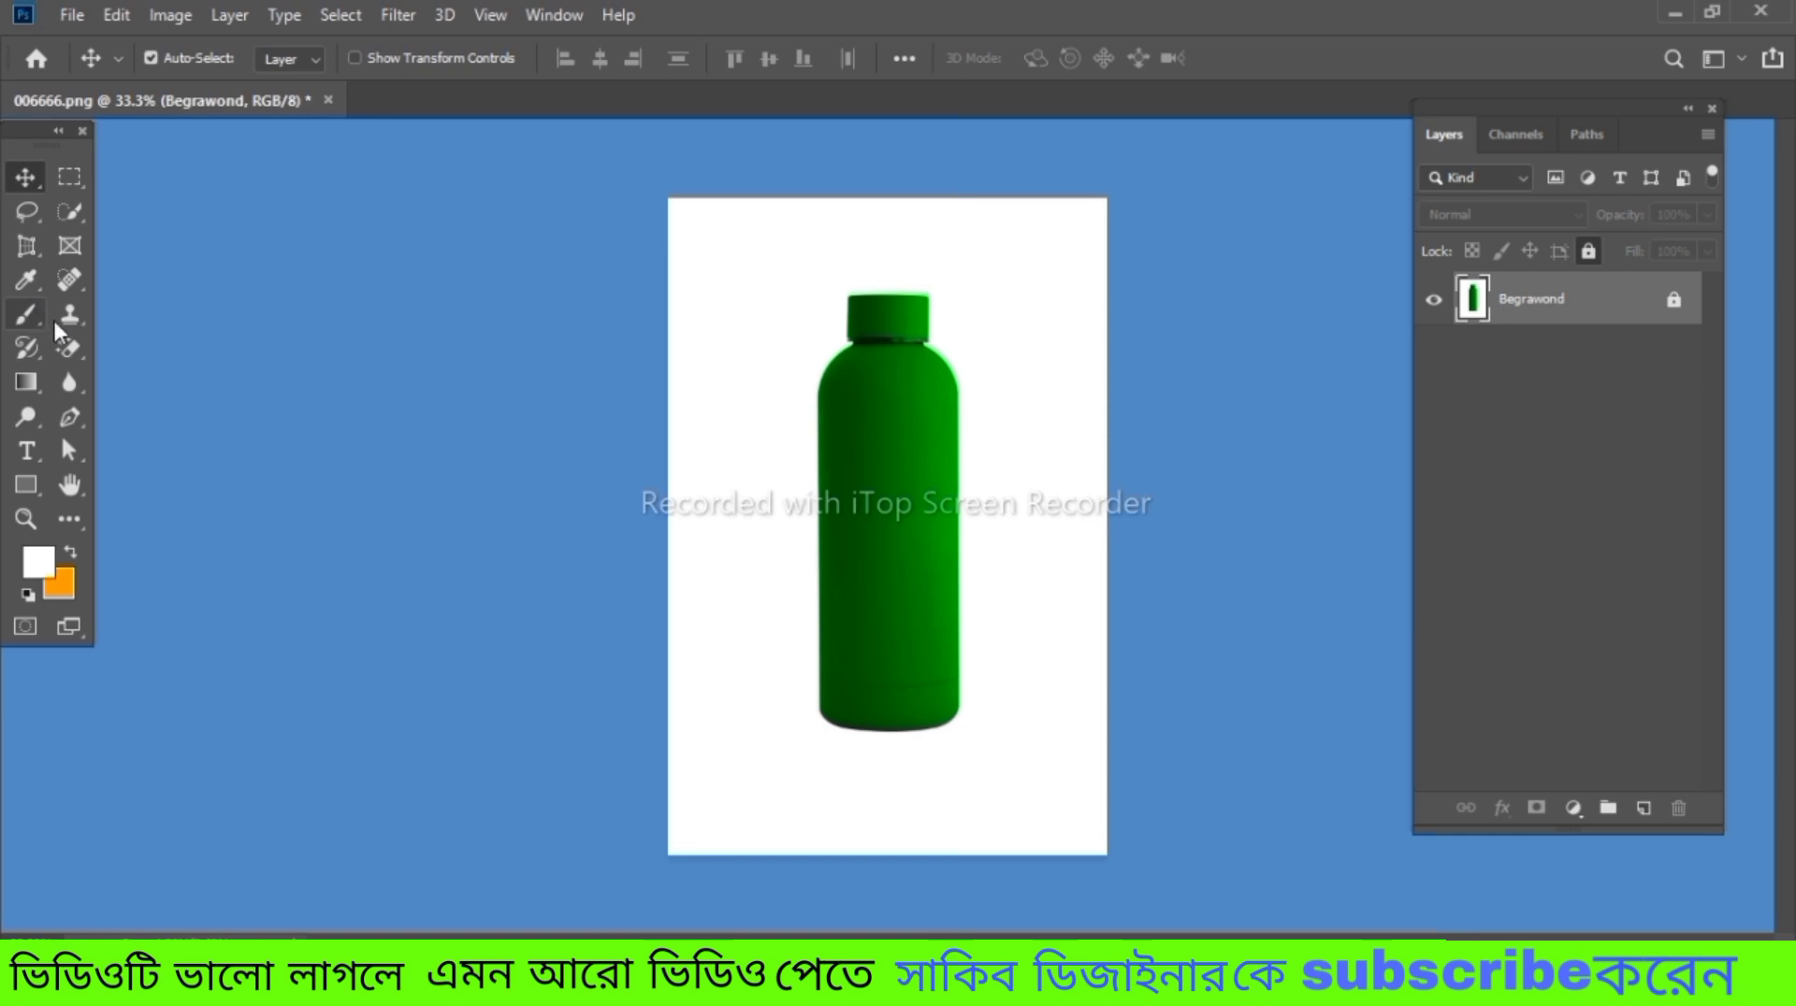
Start a Pen tool path in Path mode with two anchor points along the bottle's straight left edge
left_click(70, 418)
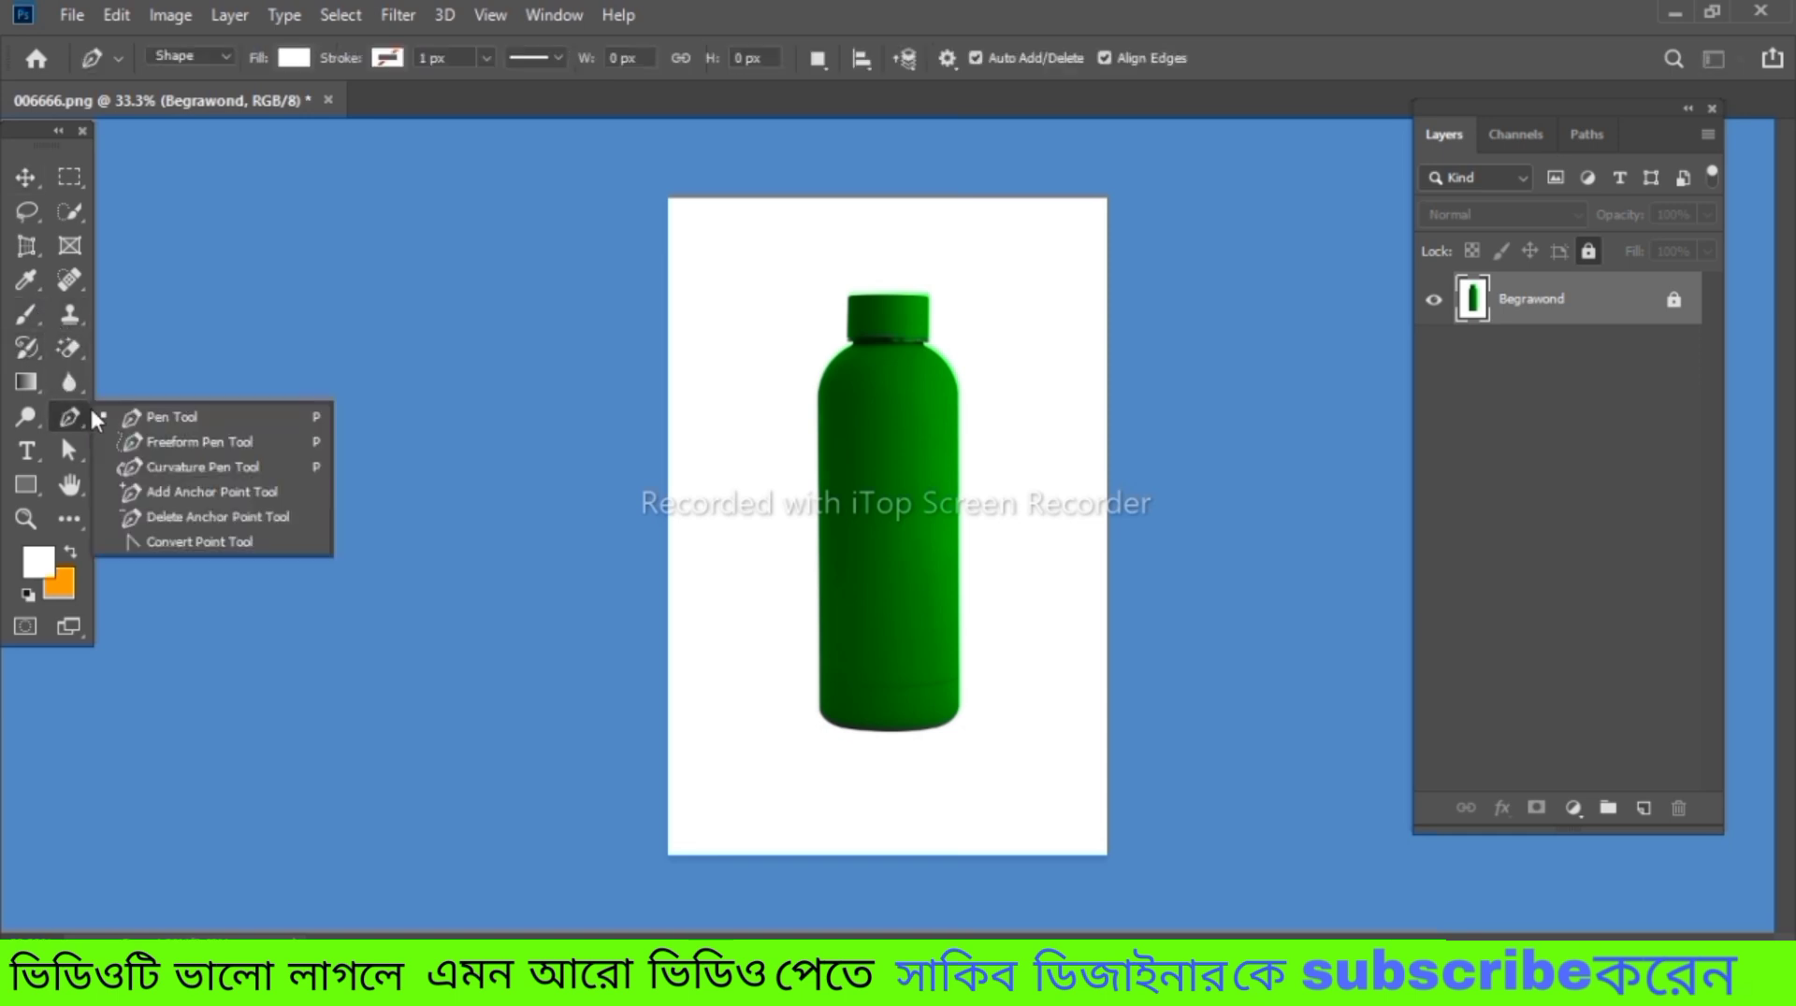
left_click(265, 416)
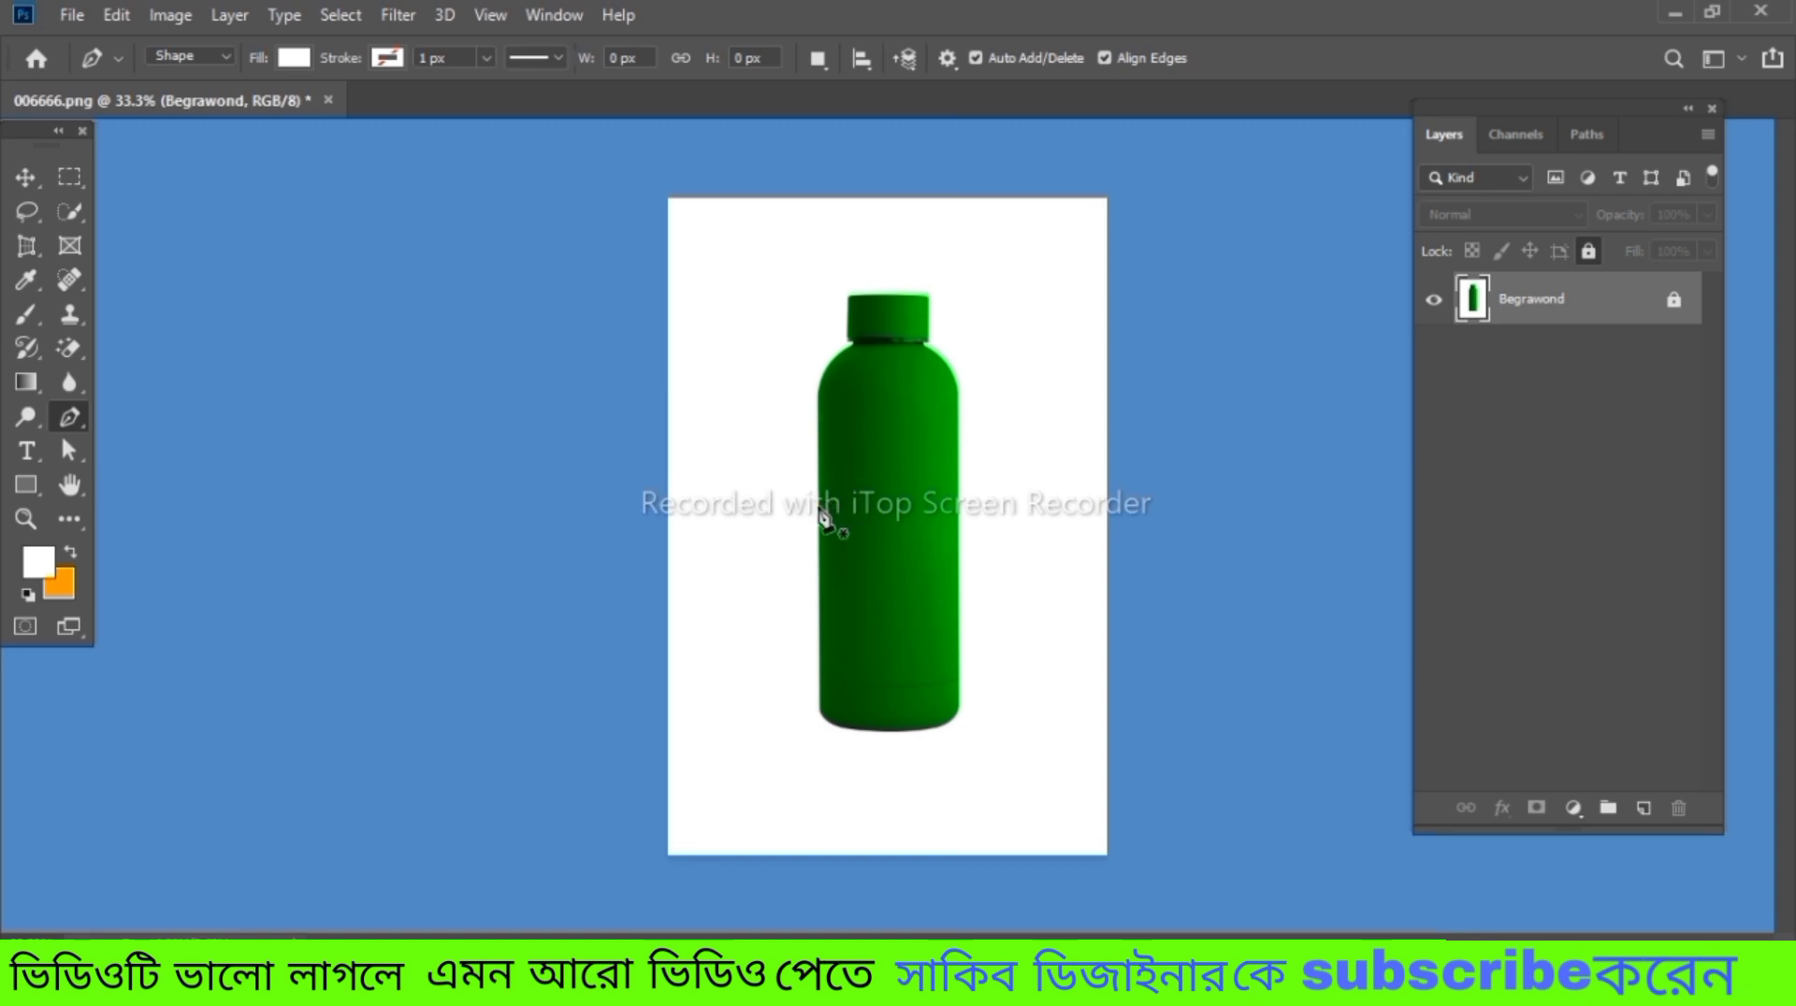
key("ctrl")
key("ctrl+equal")
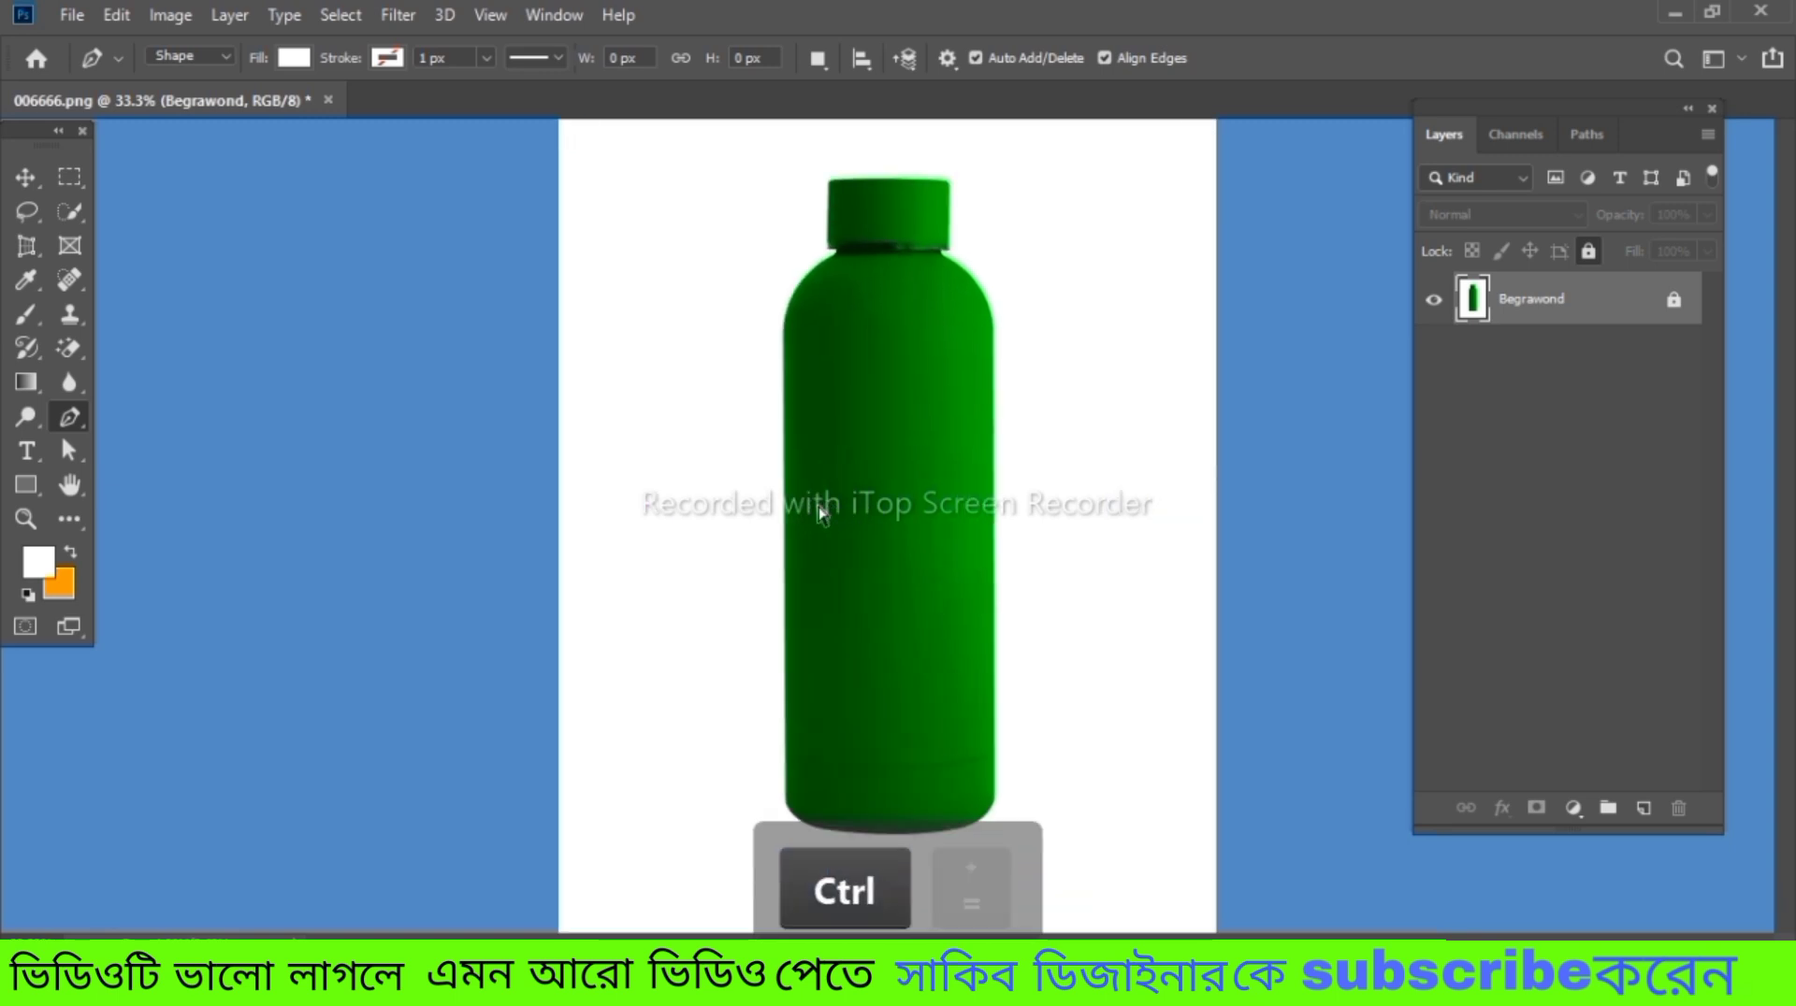
key("ctrl+equal")
key("ctrl+equal")
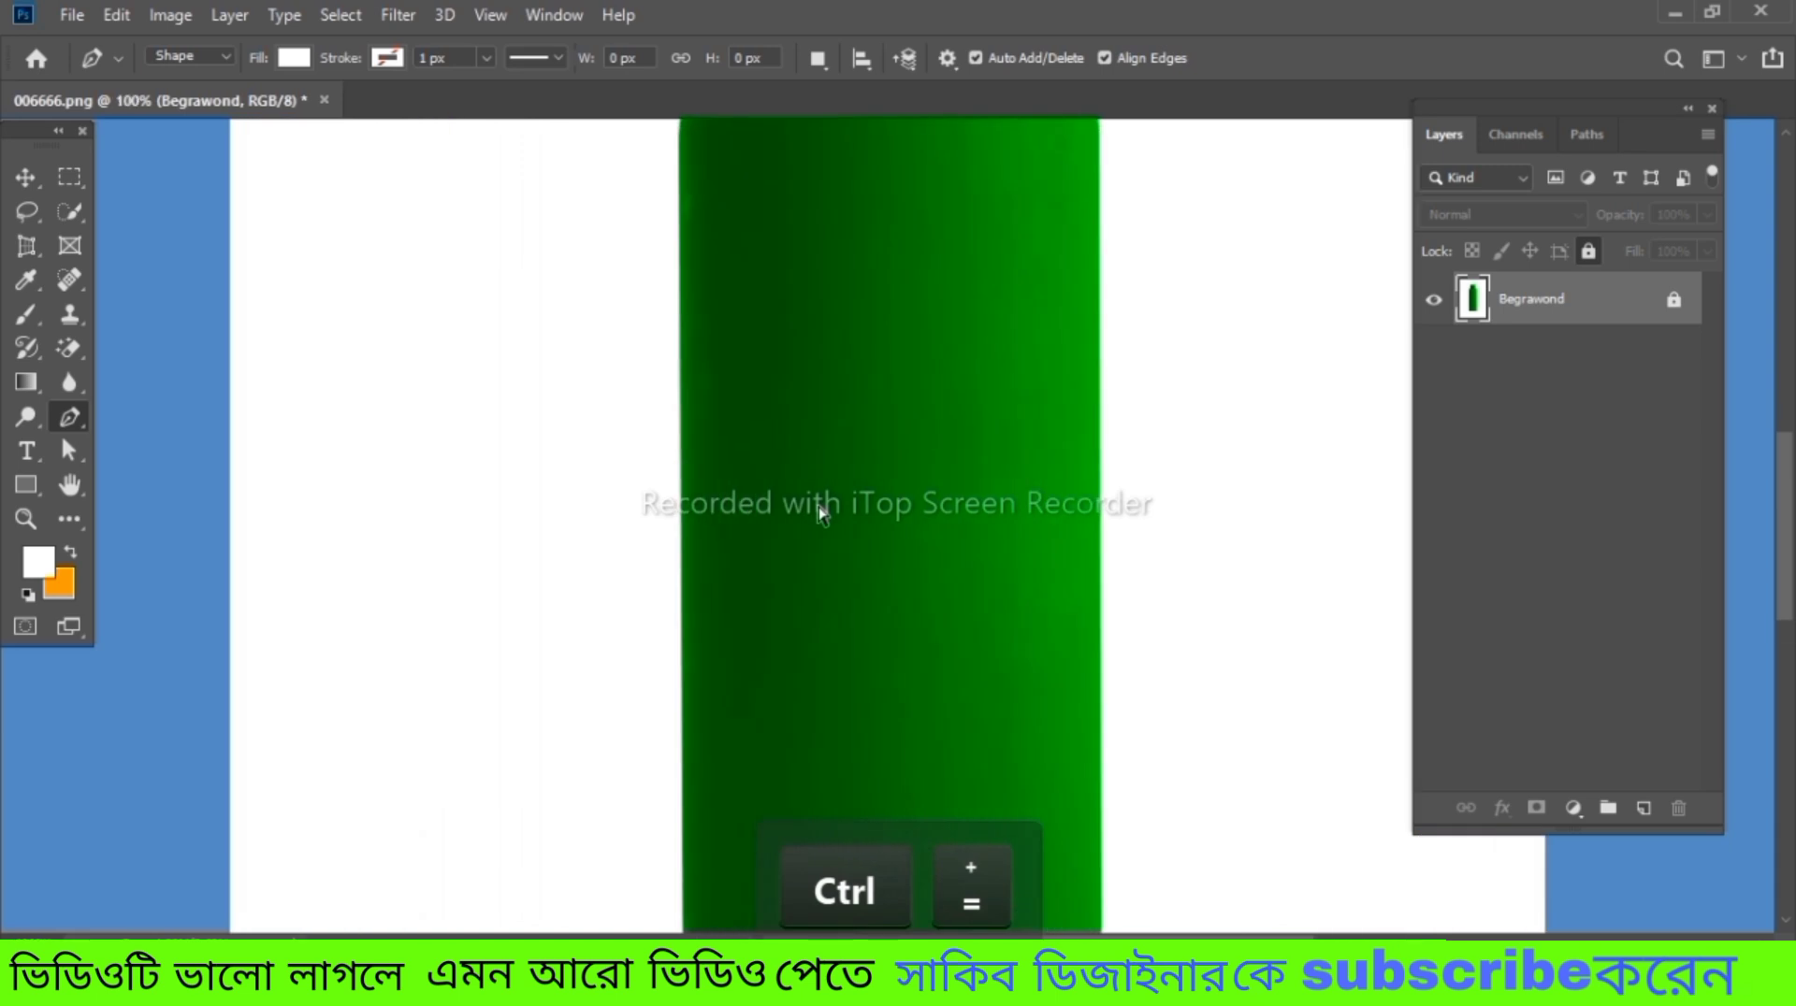
left_click(692, 810)
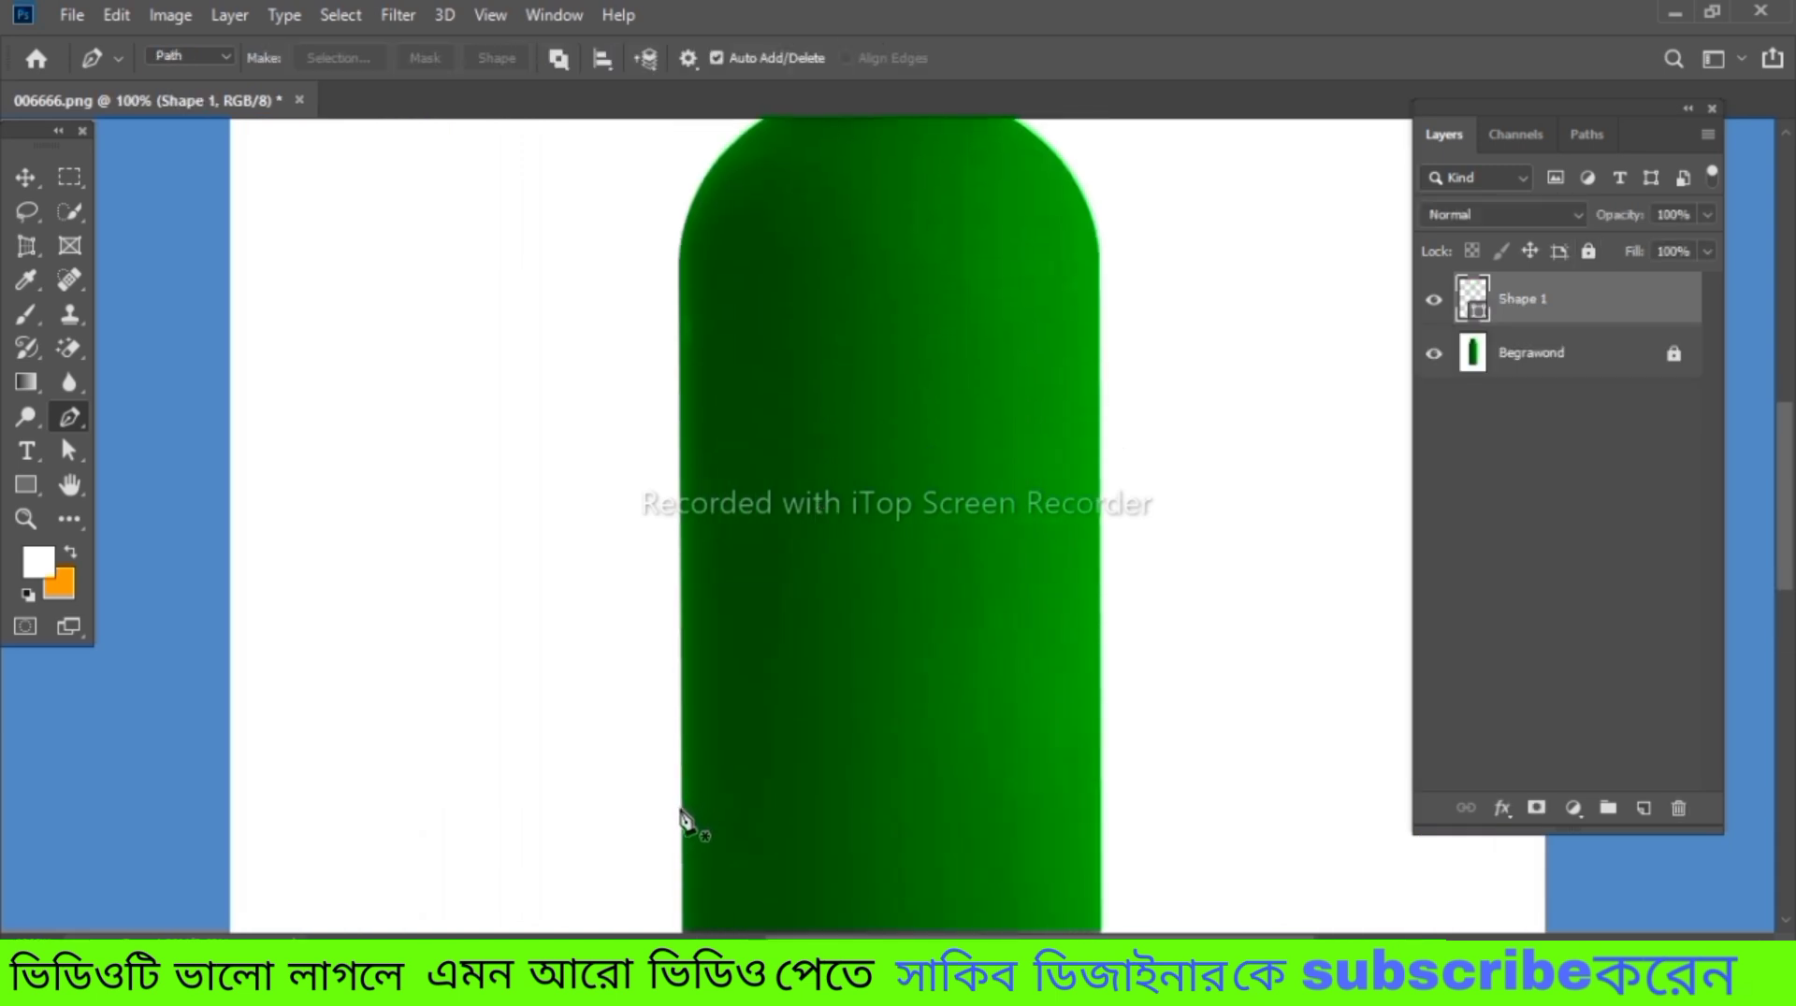
left_click(651, 378)
scroll(655, 385, "left", 5)
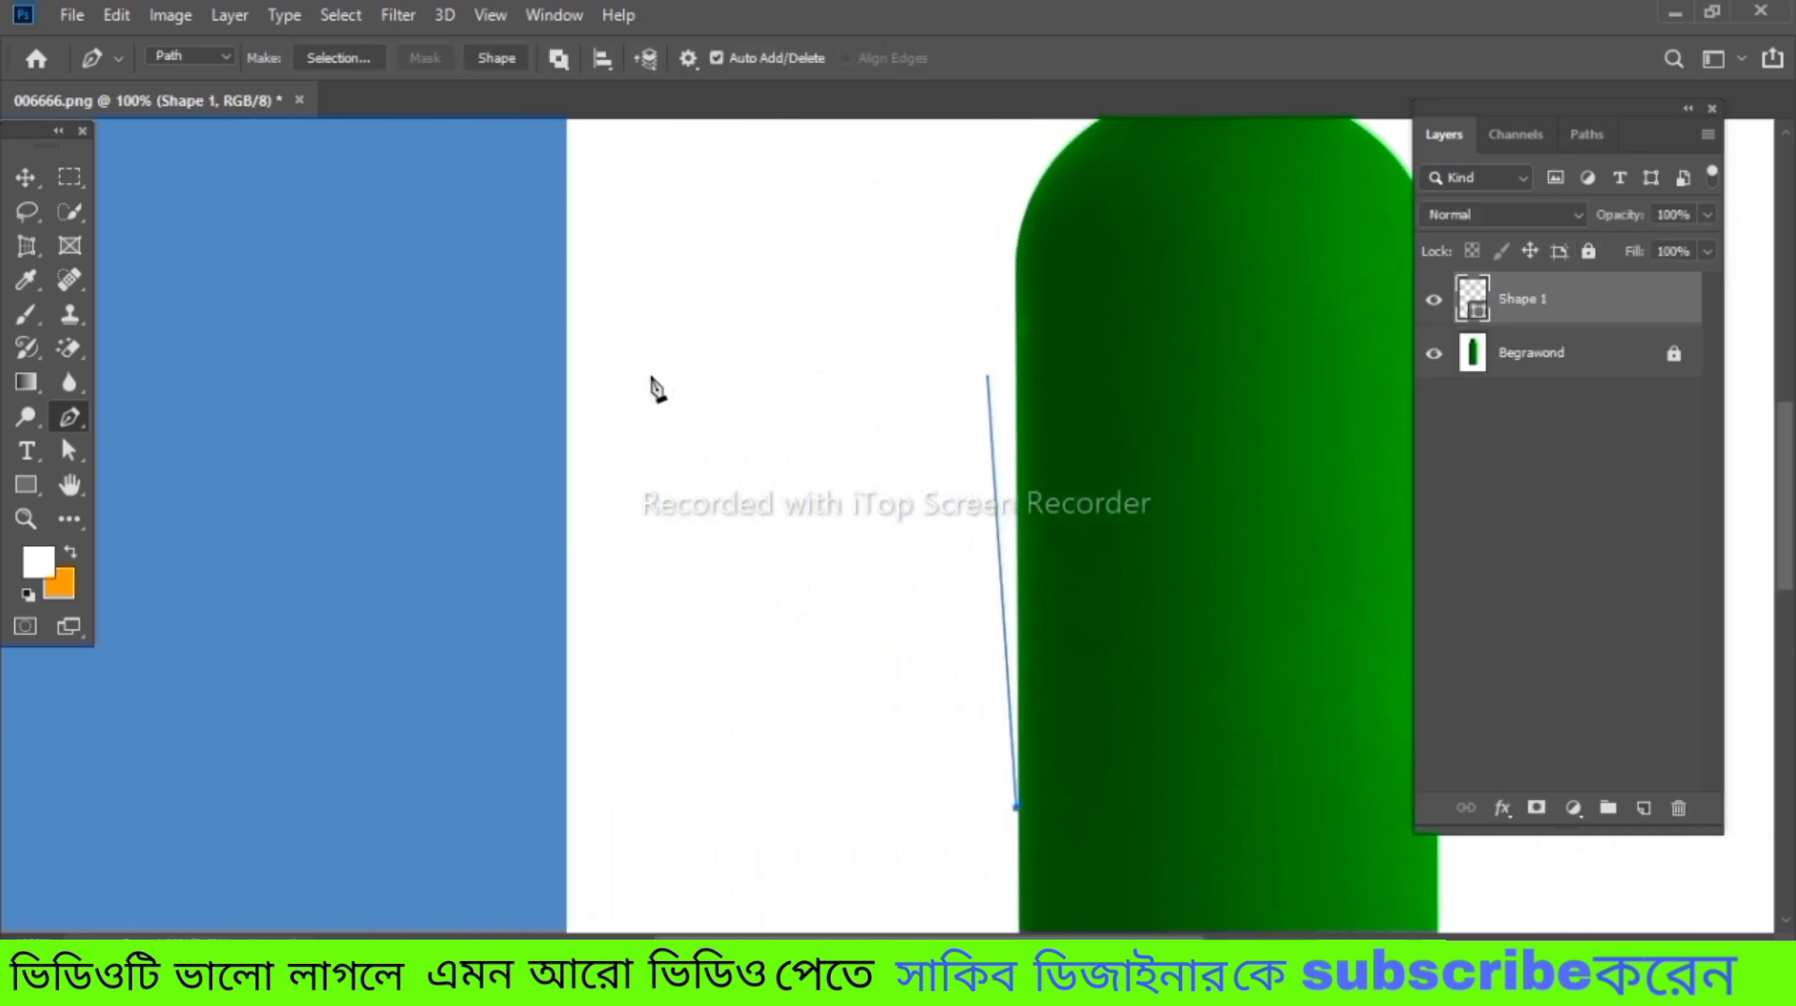
scroll(655, 386, "left", 4)
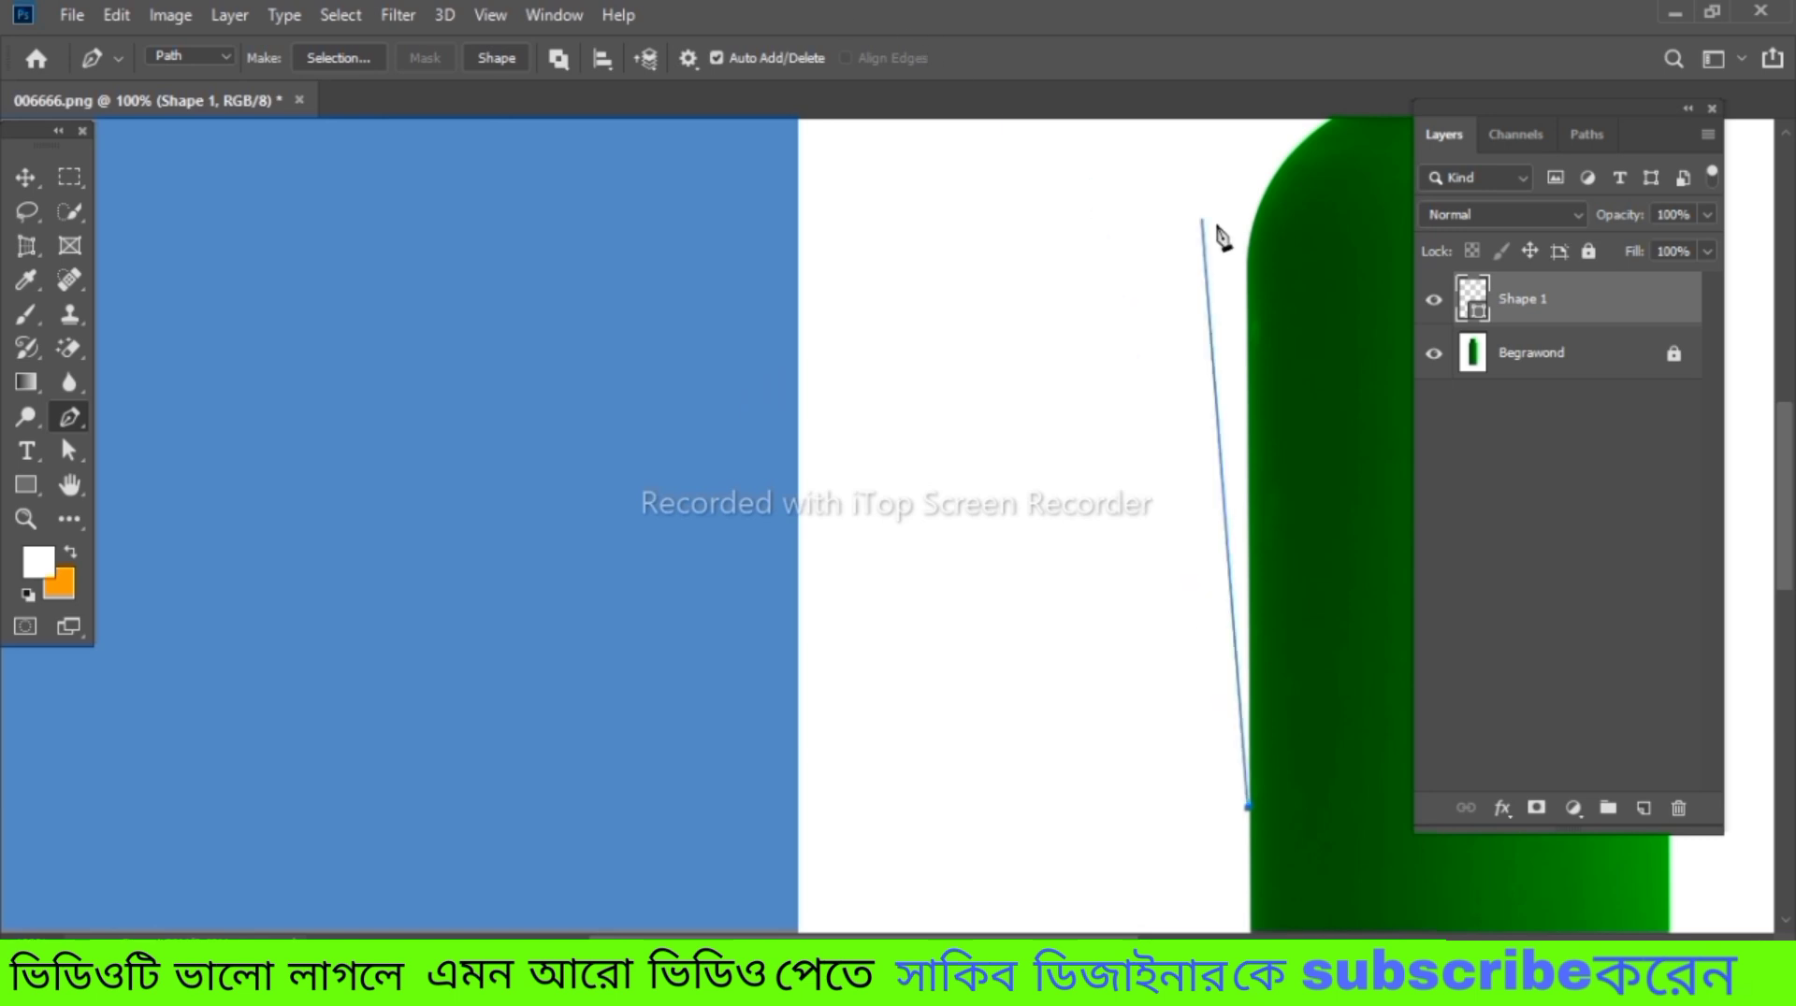
scroll(1219, 235, "up", 1)
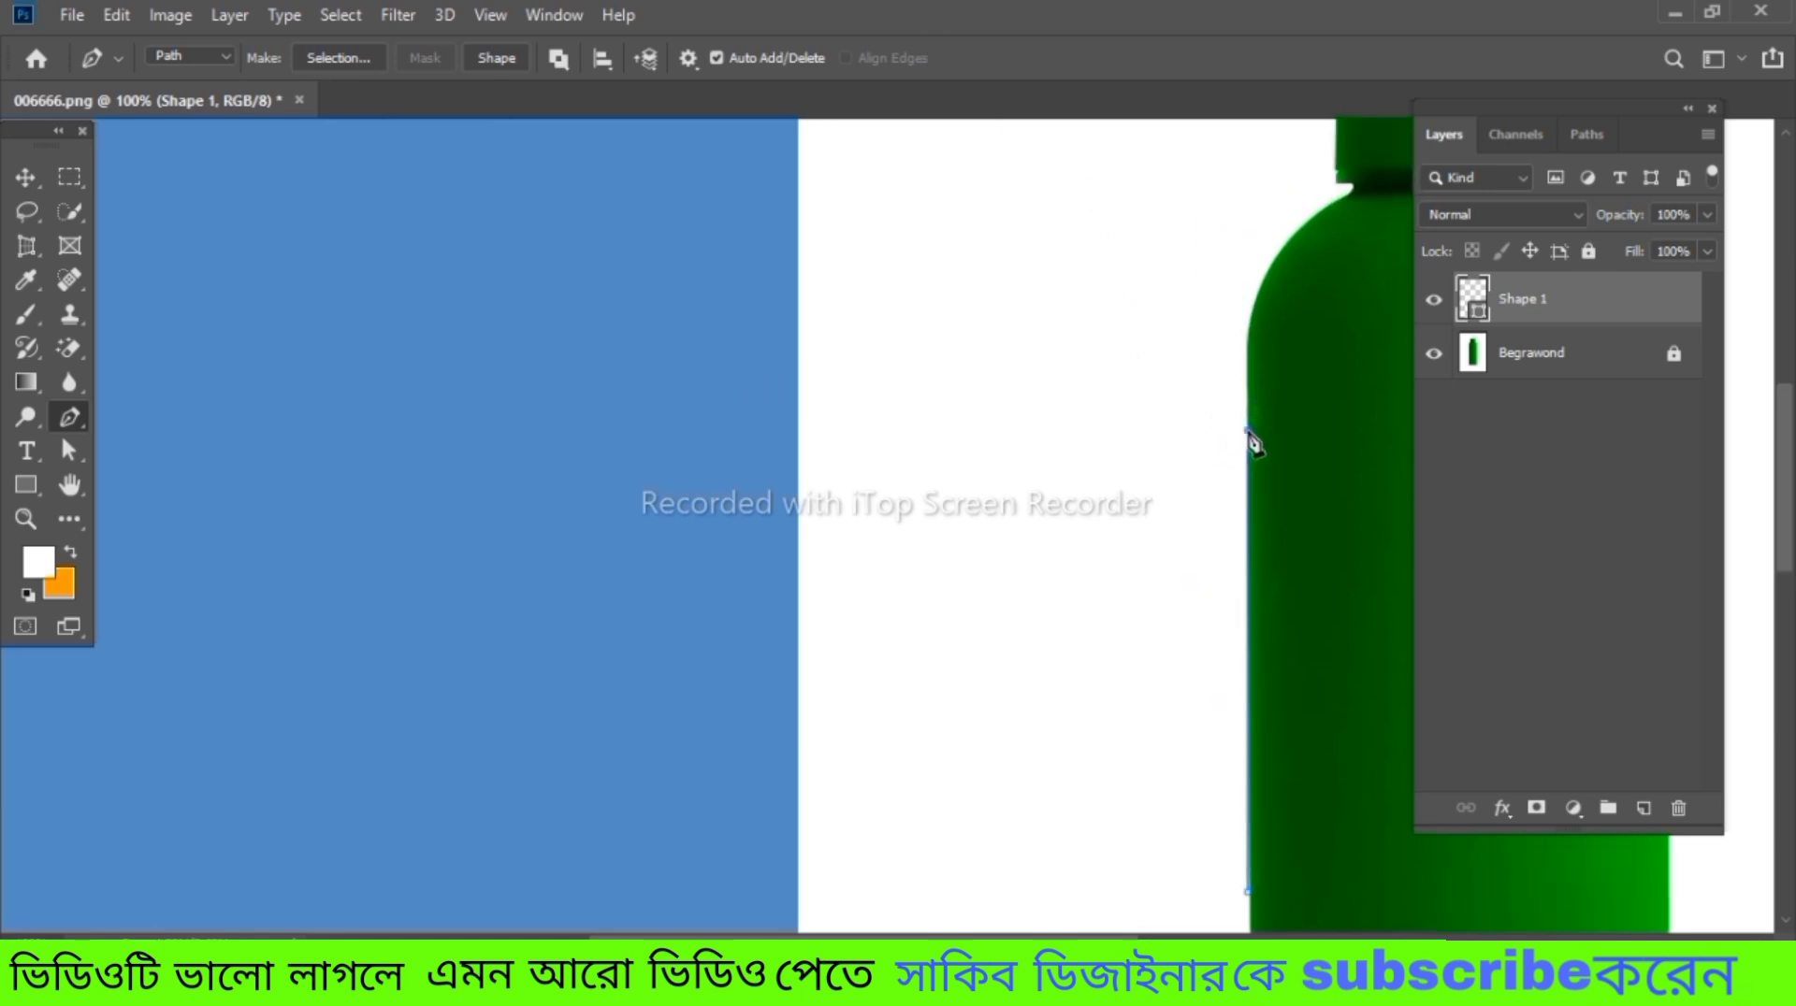
key("ctrl")
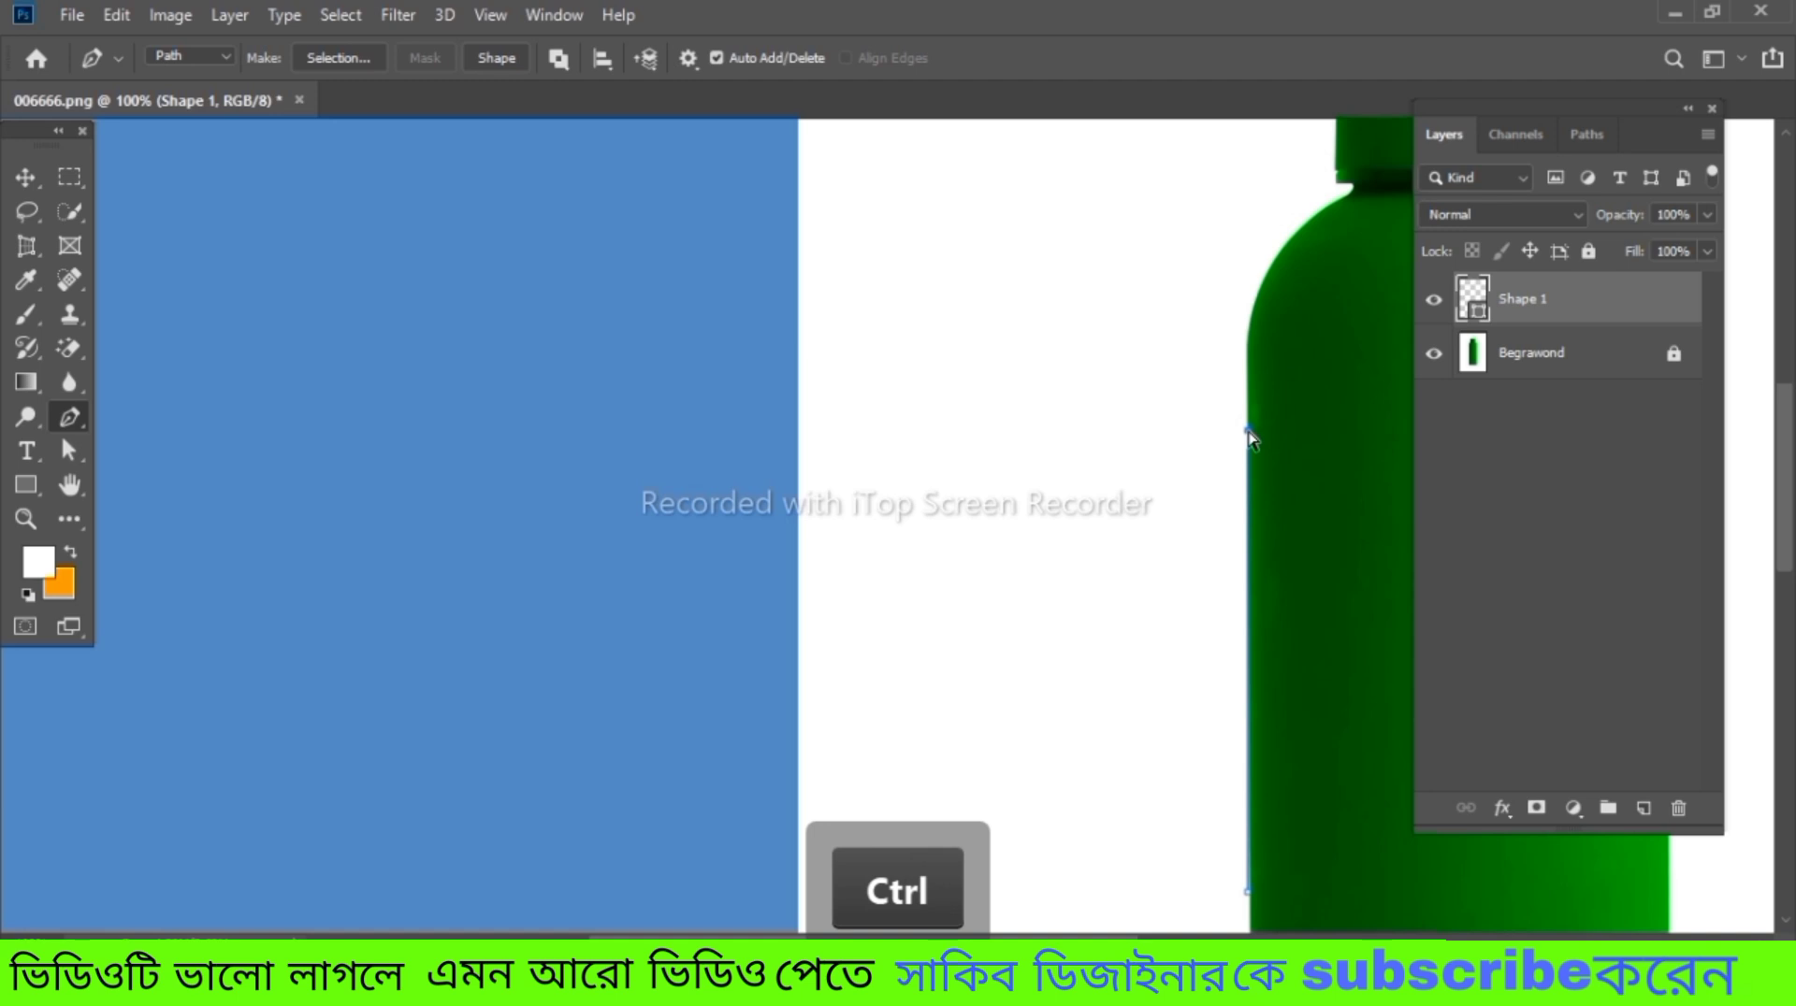
key("ctrl+0")
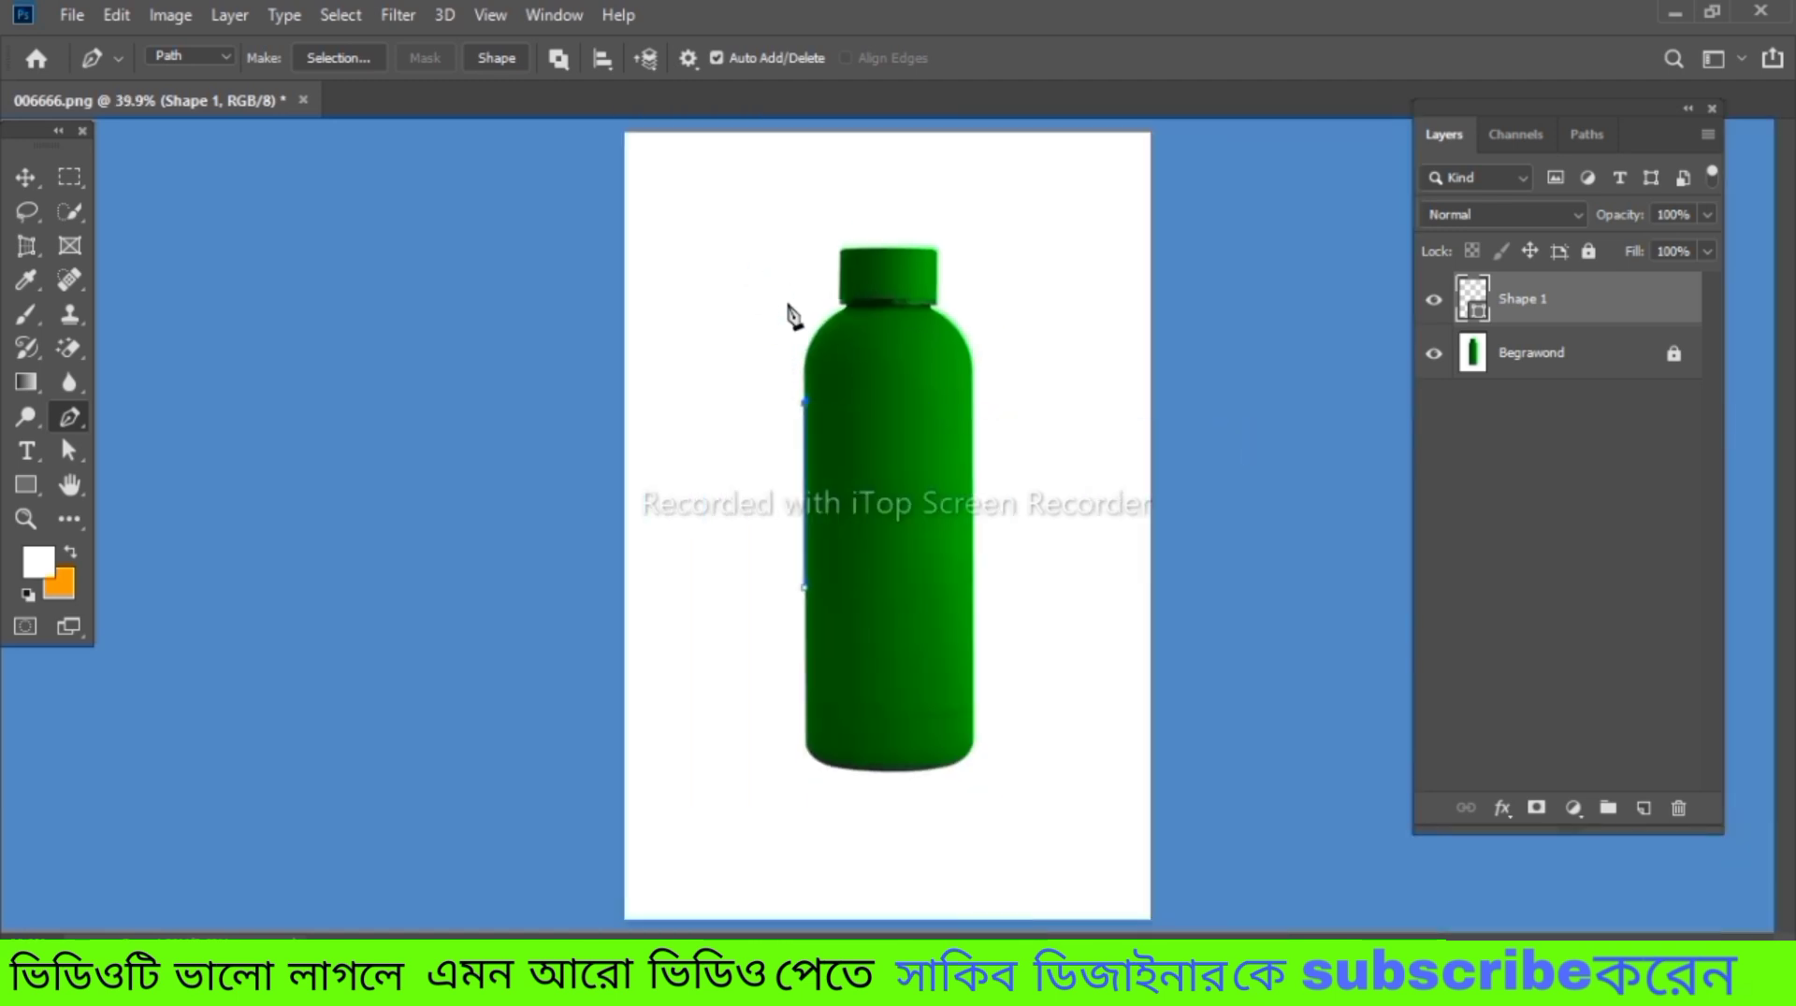
key("ctrl")
key("ctrl+equal")
key("ctrl+equal")
key("ctrl+equal")
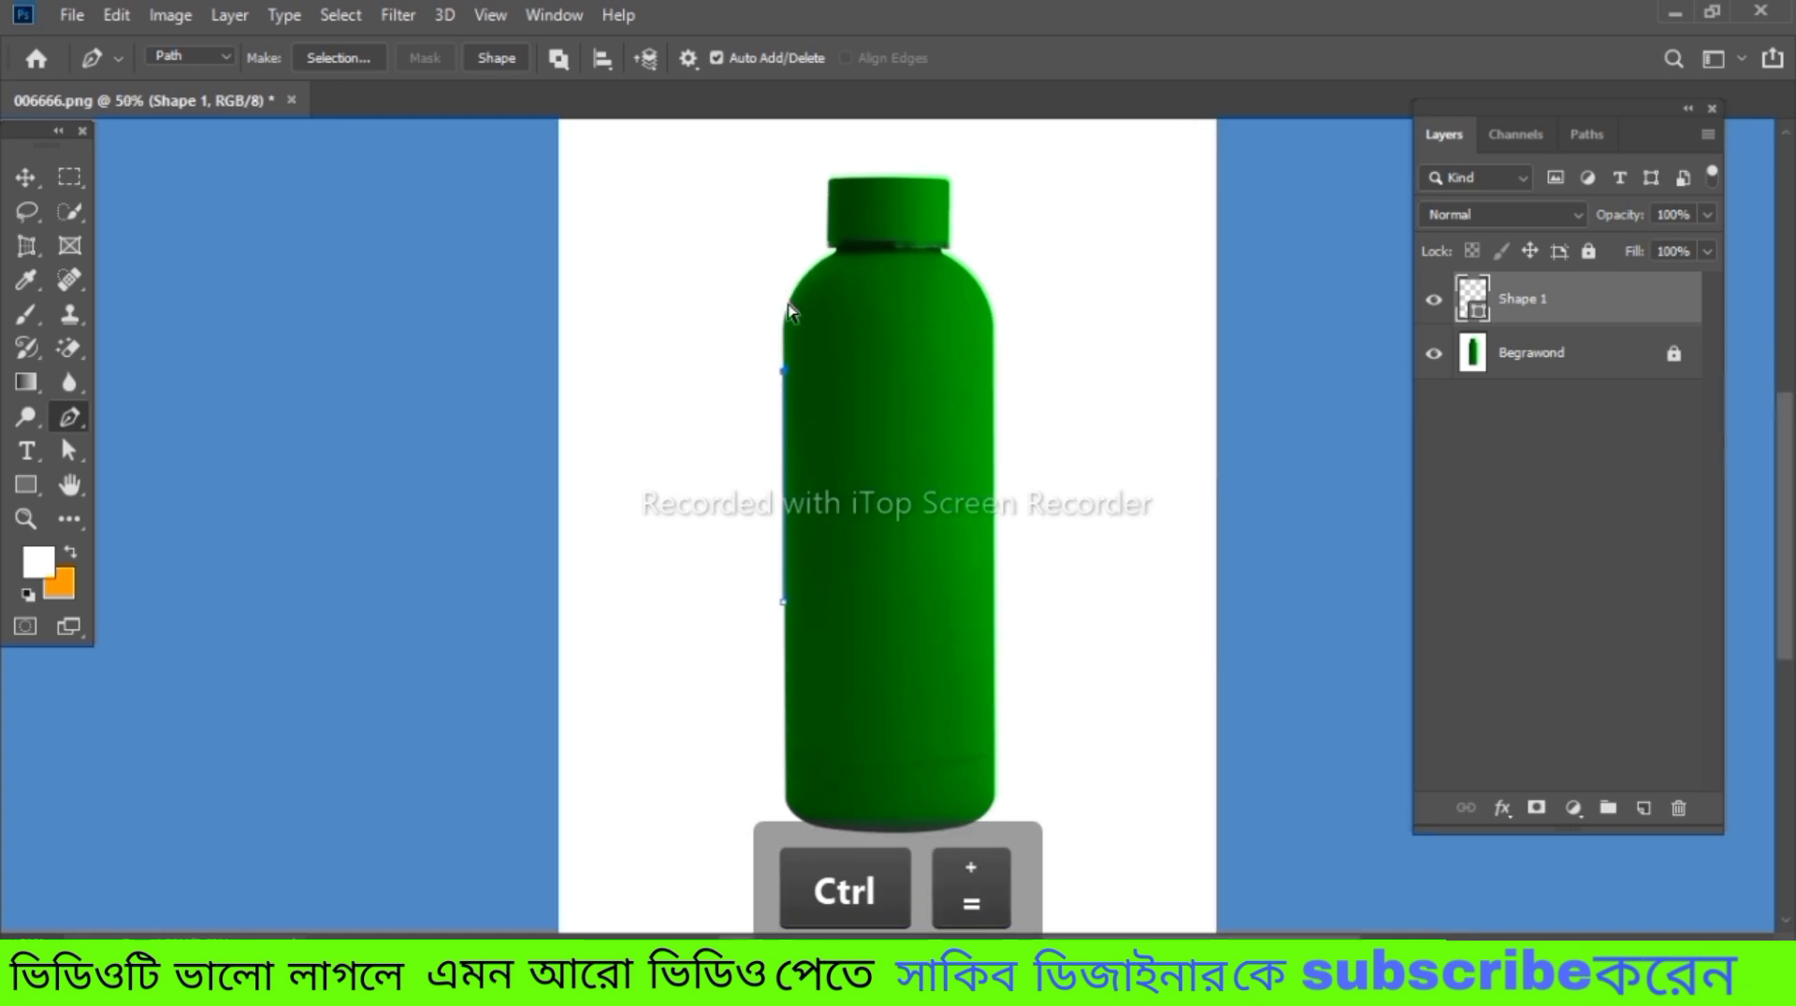
key("ctrl+equal")
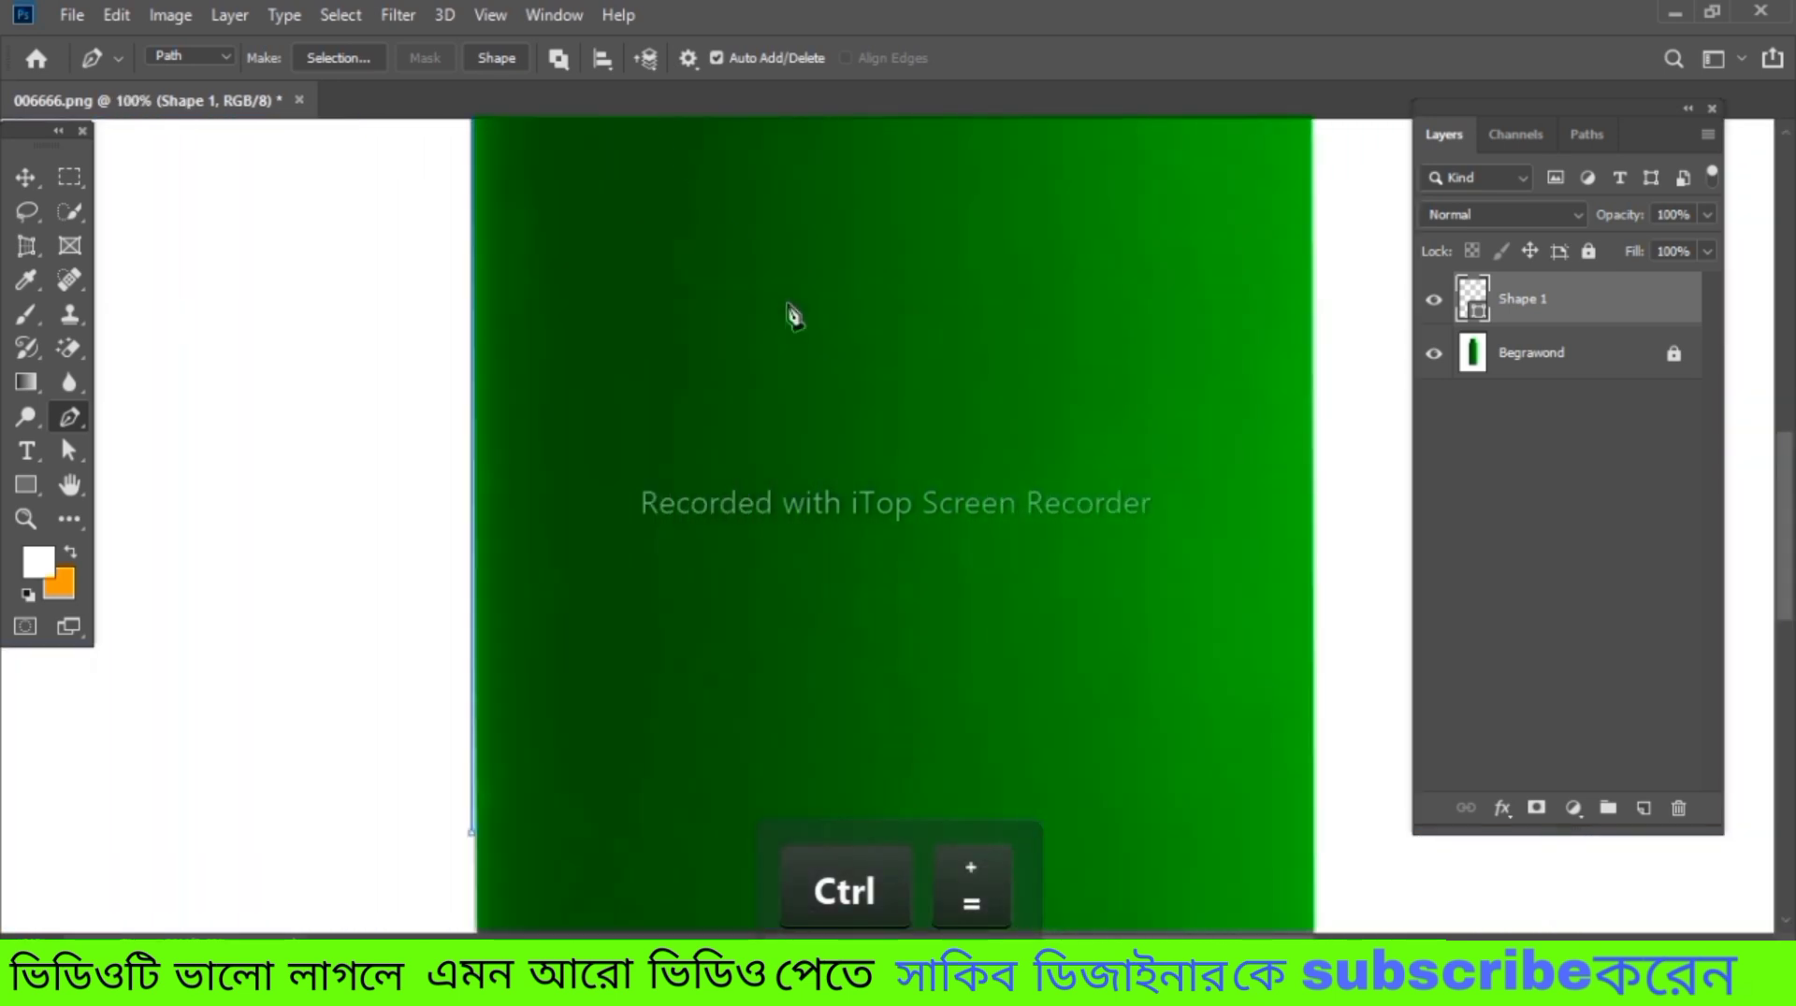
key("space")
left_click_drag(786, 300, 842, 677)
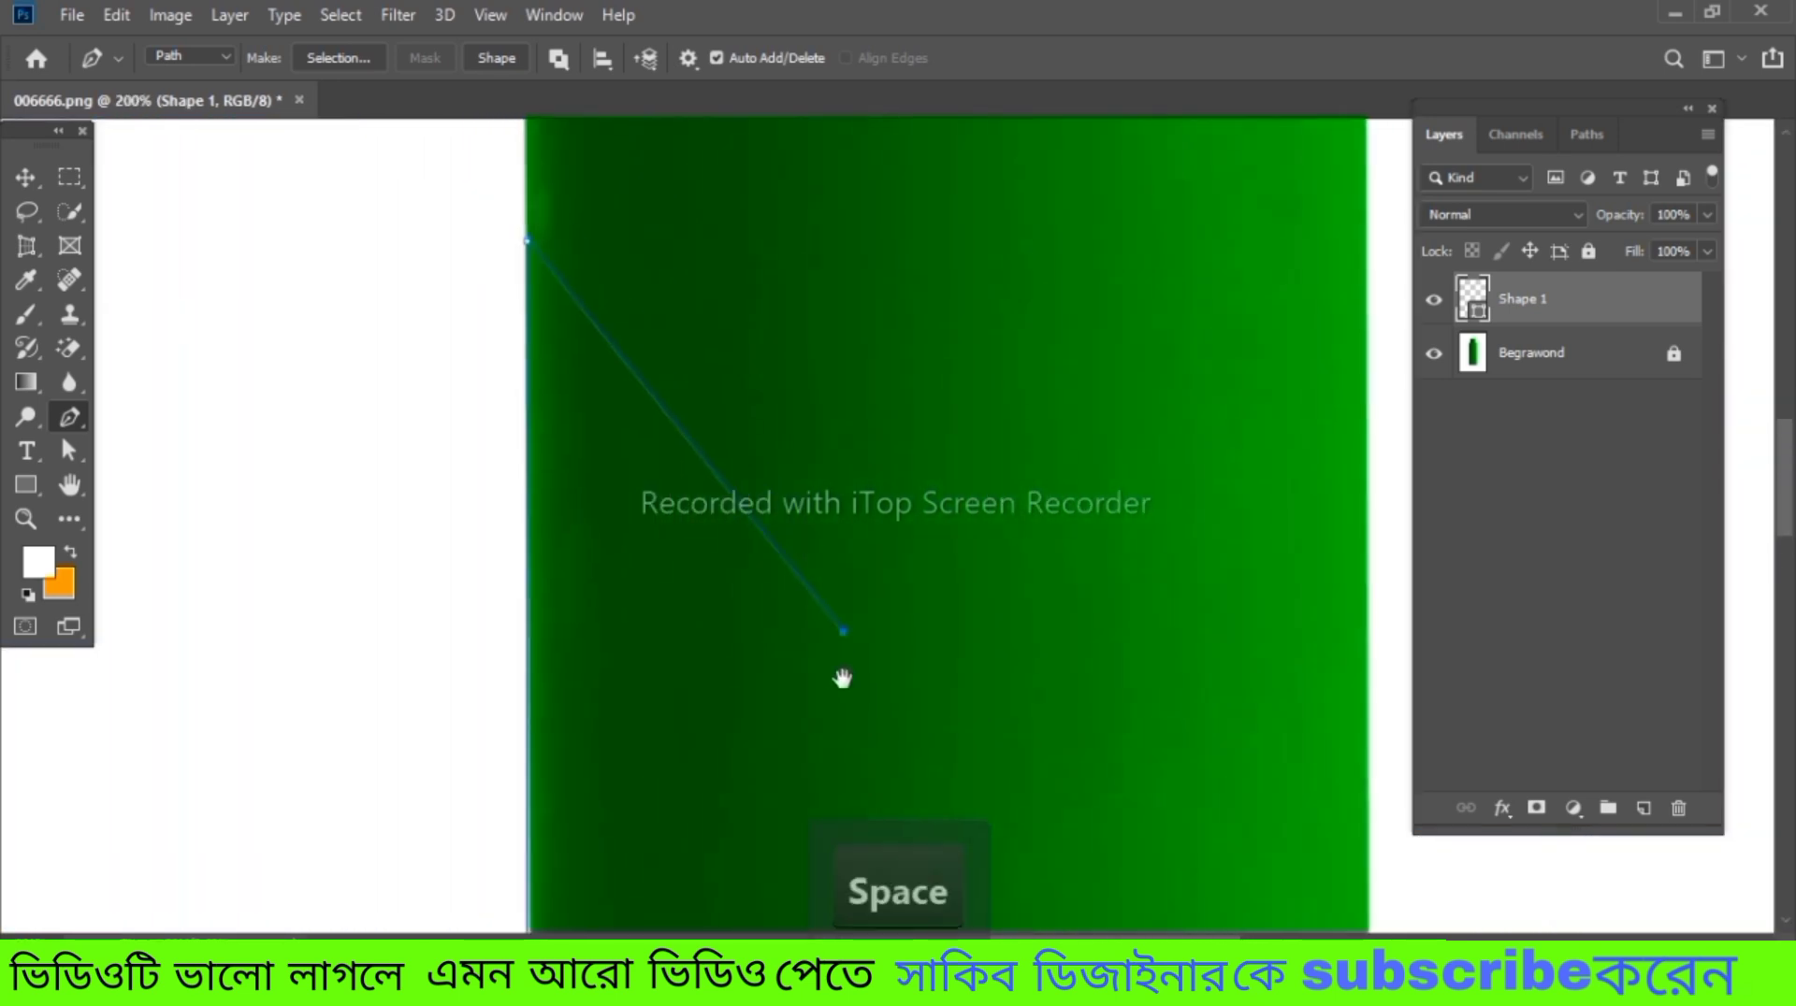
left_click_drag(766, 391, 822, 514)
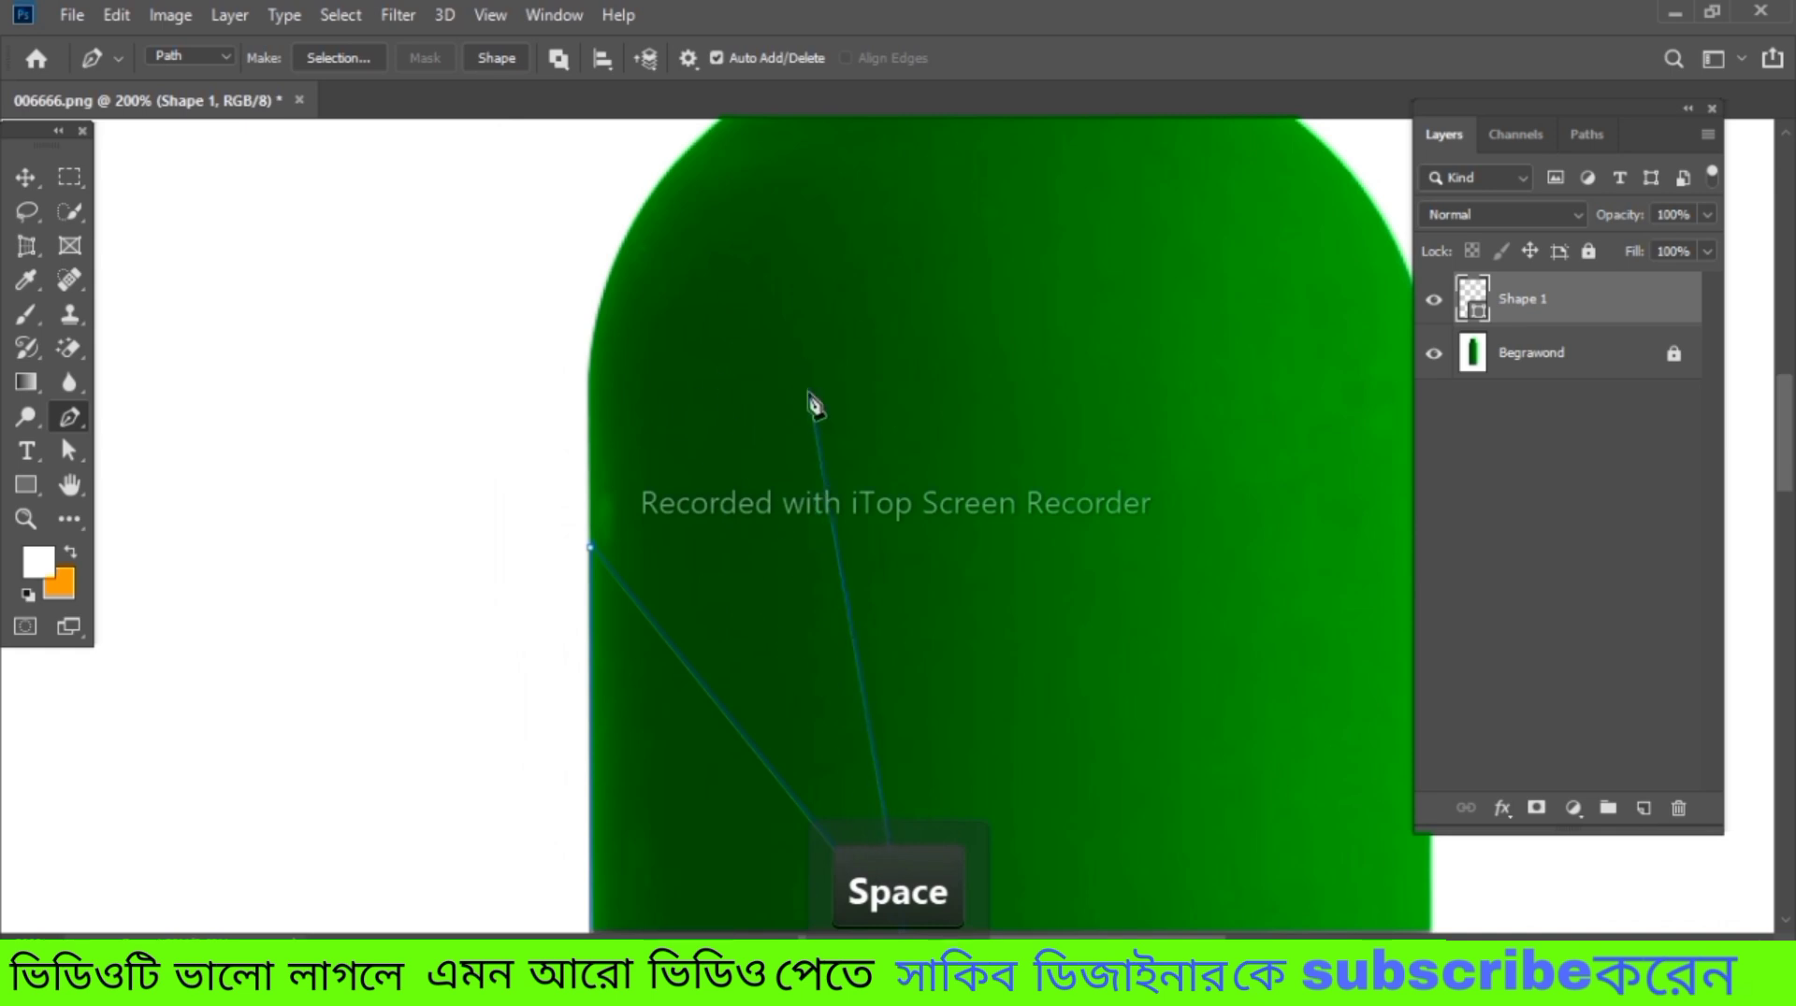
key("ctrl+z")
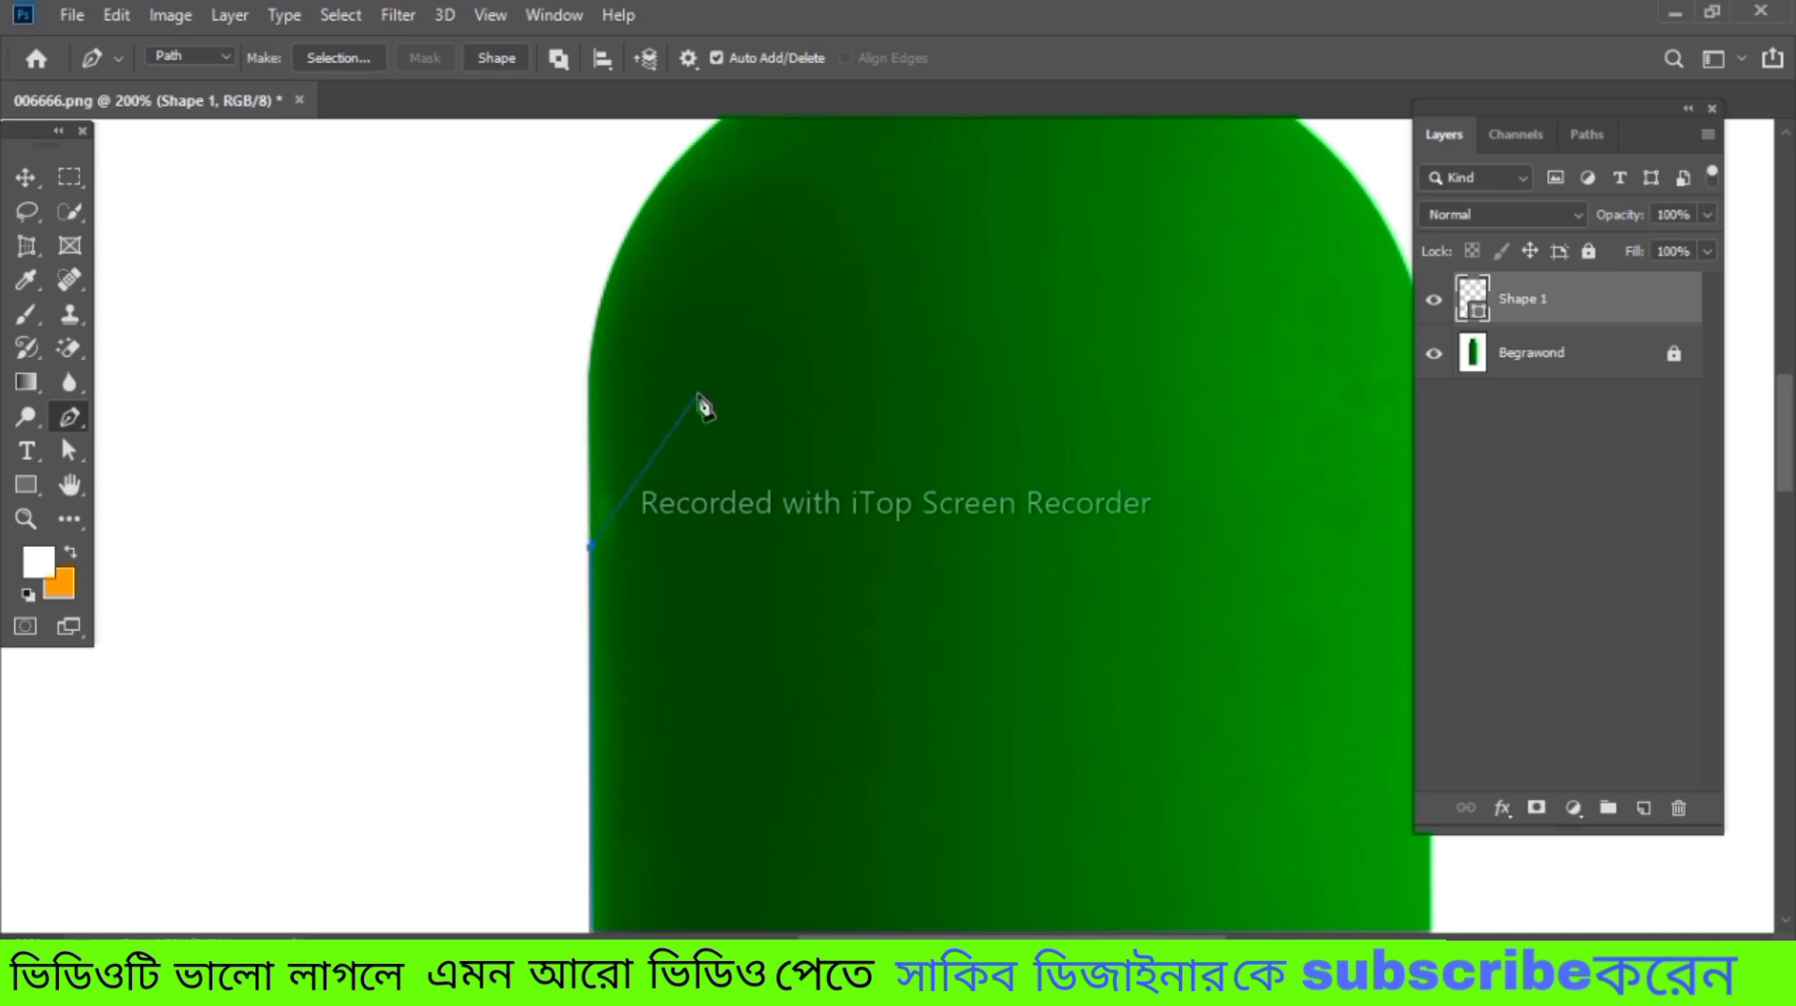
Extend the path up the bottle's left edge and add a curved anchor point on the left shoulder
key("space")
left_click_drag(742, 368, 474, 431)
left_click_drag(565, 550, 518, 478)
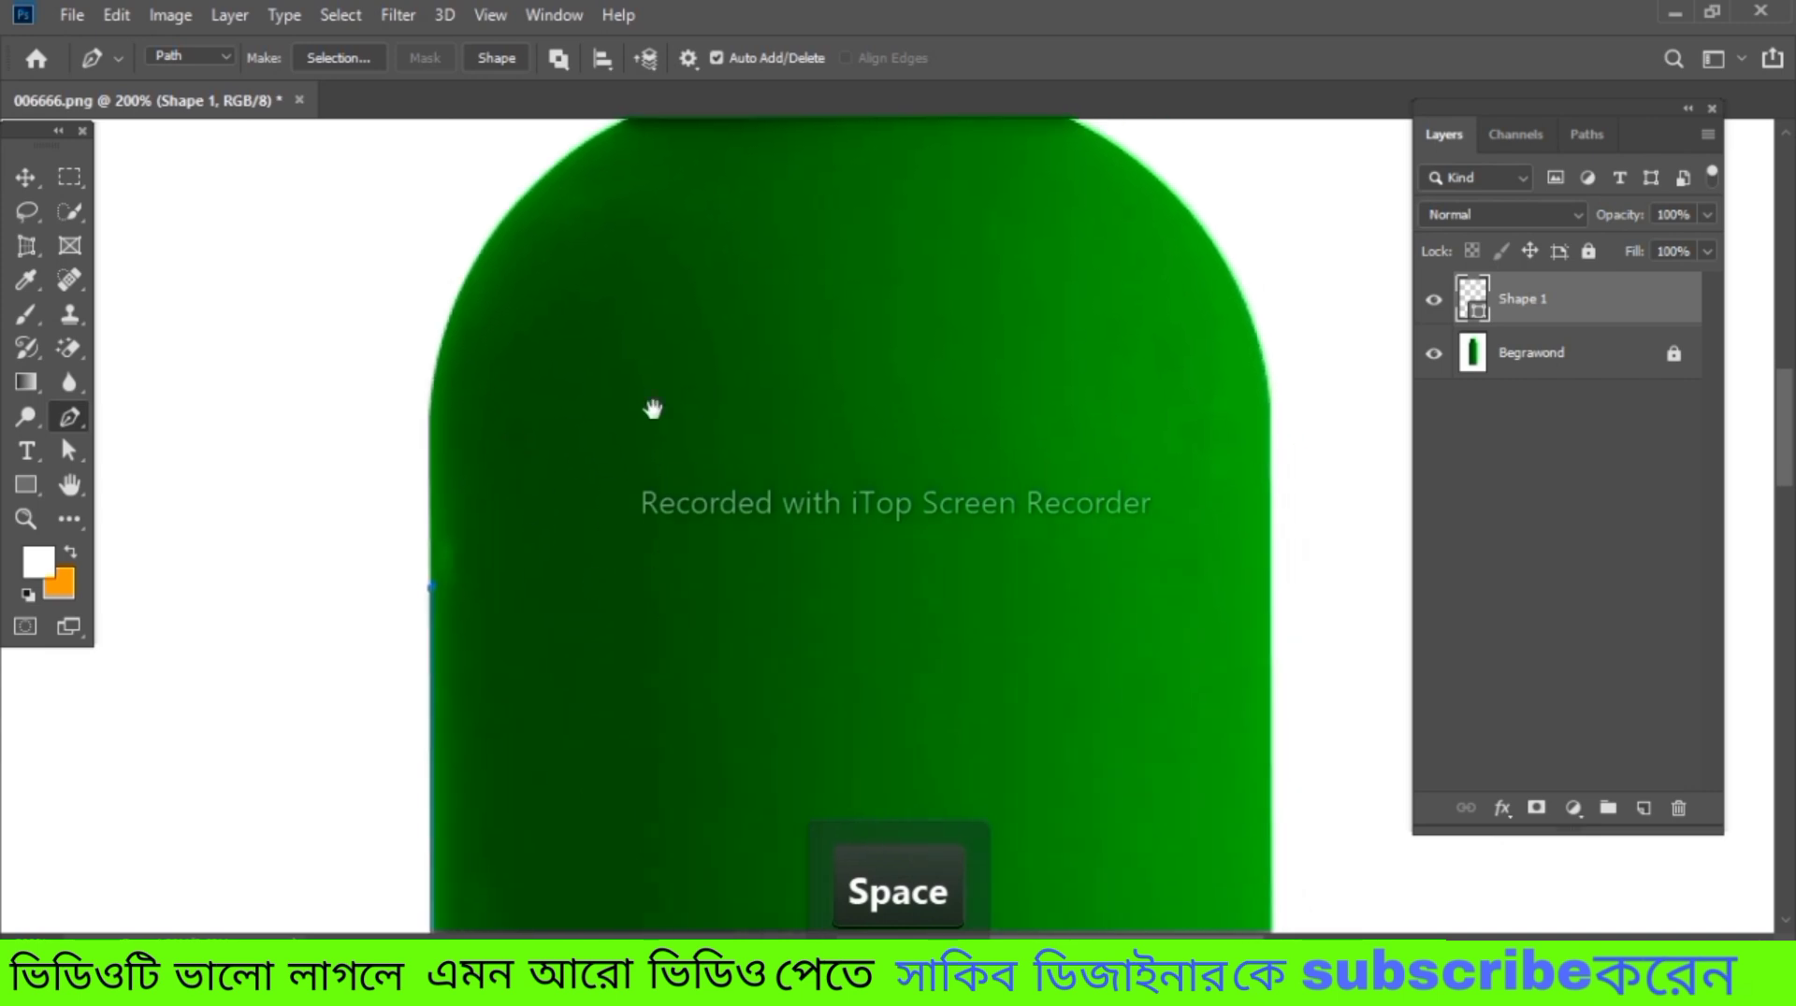
left_click_drag(653, 409, 722, 553)
left_click(494, 538)
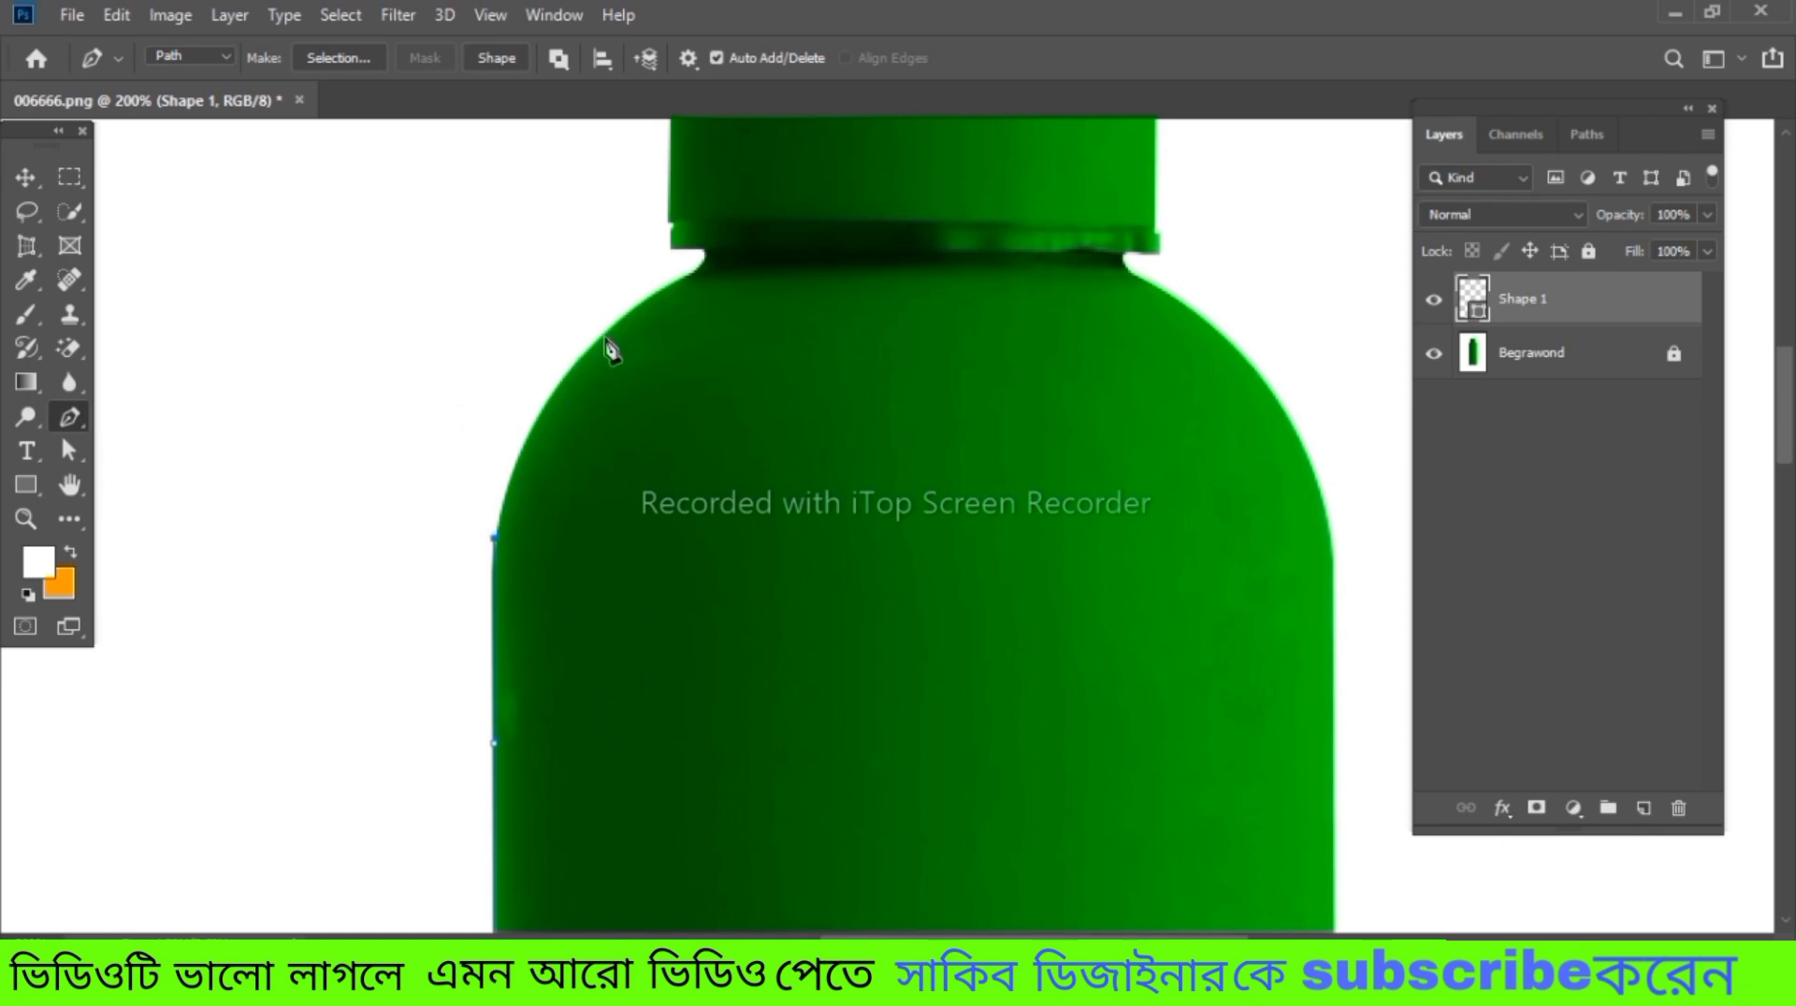
left_click_drag(605, 332, 683, 271)
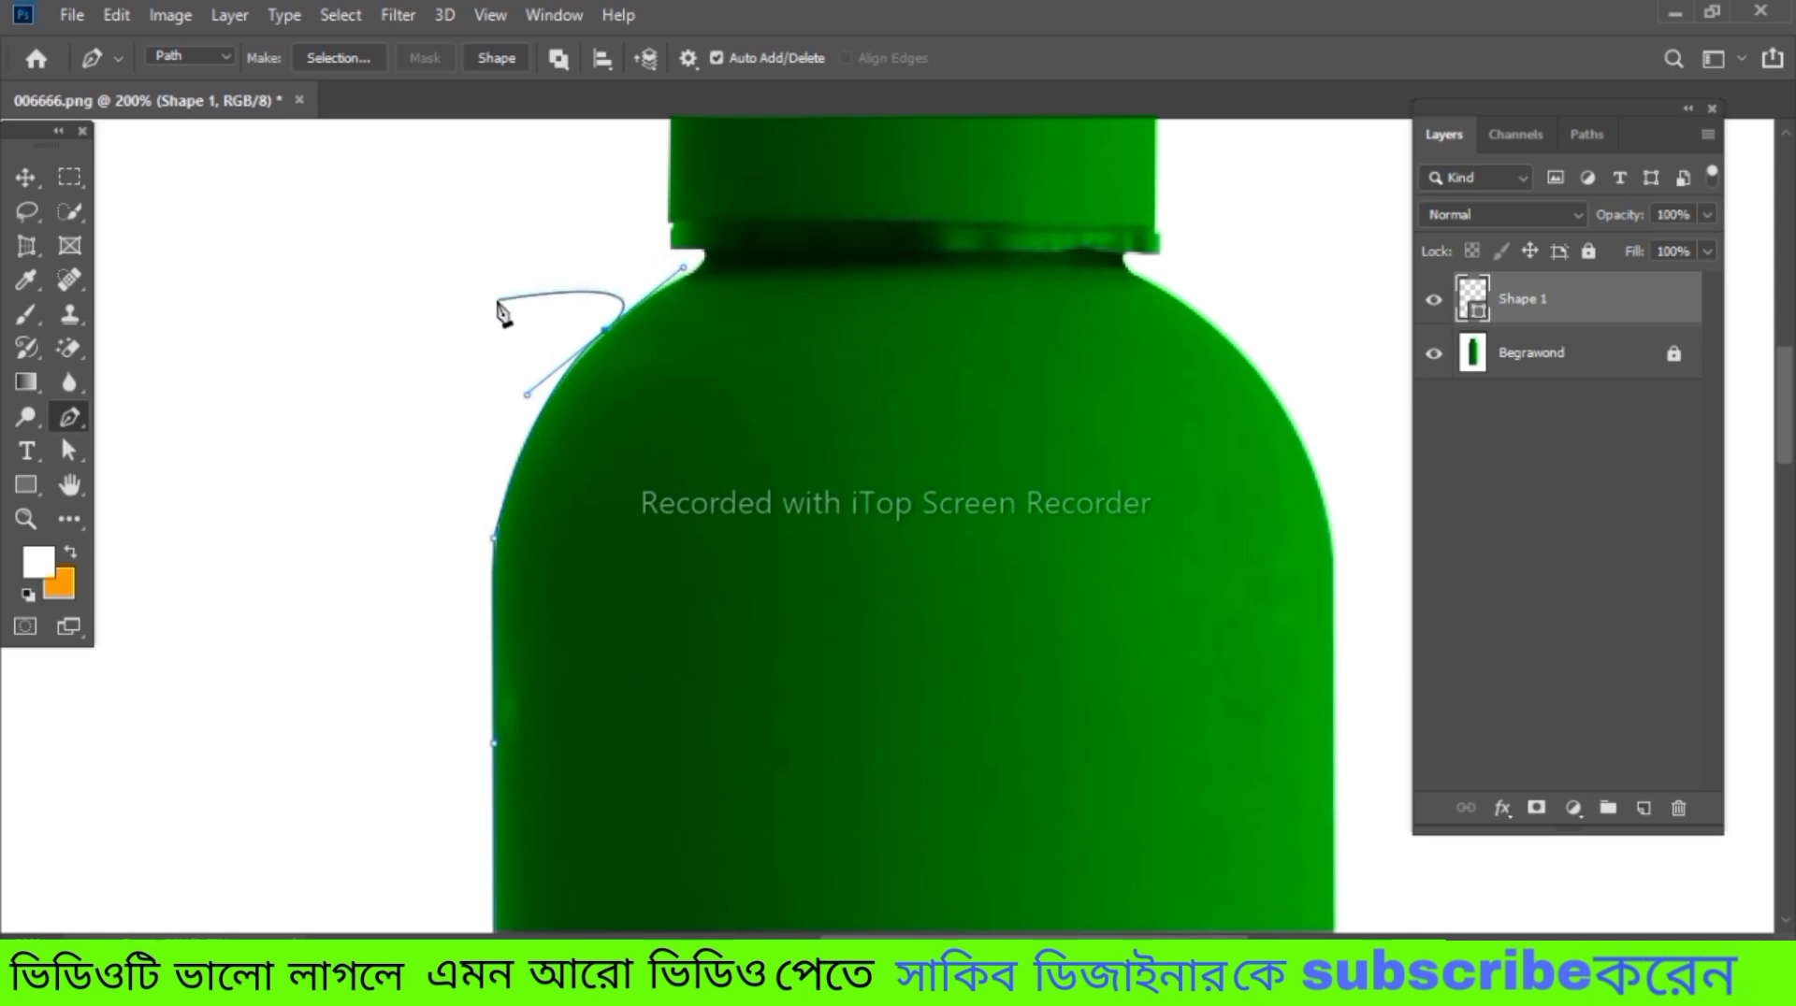
Remove the outgoing direction handle from the curved anchor point on the left shoulder
key("ctrl+BackSpace")
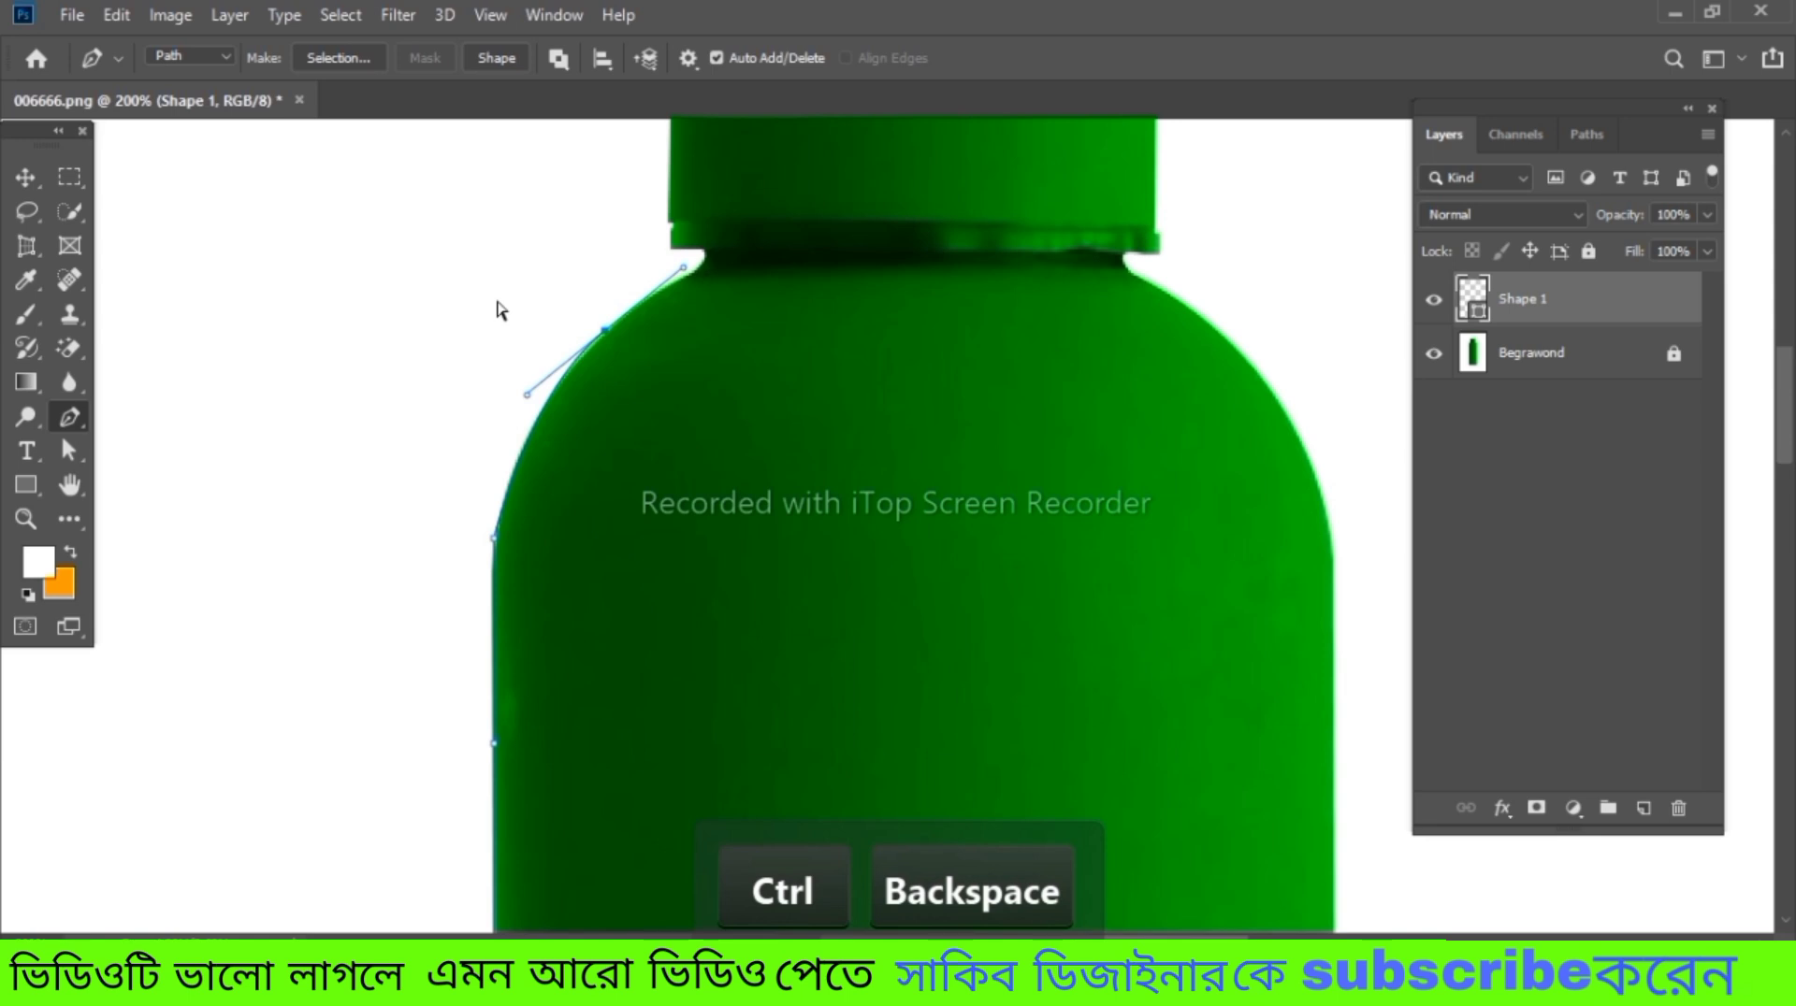
key("ctrl+equal")
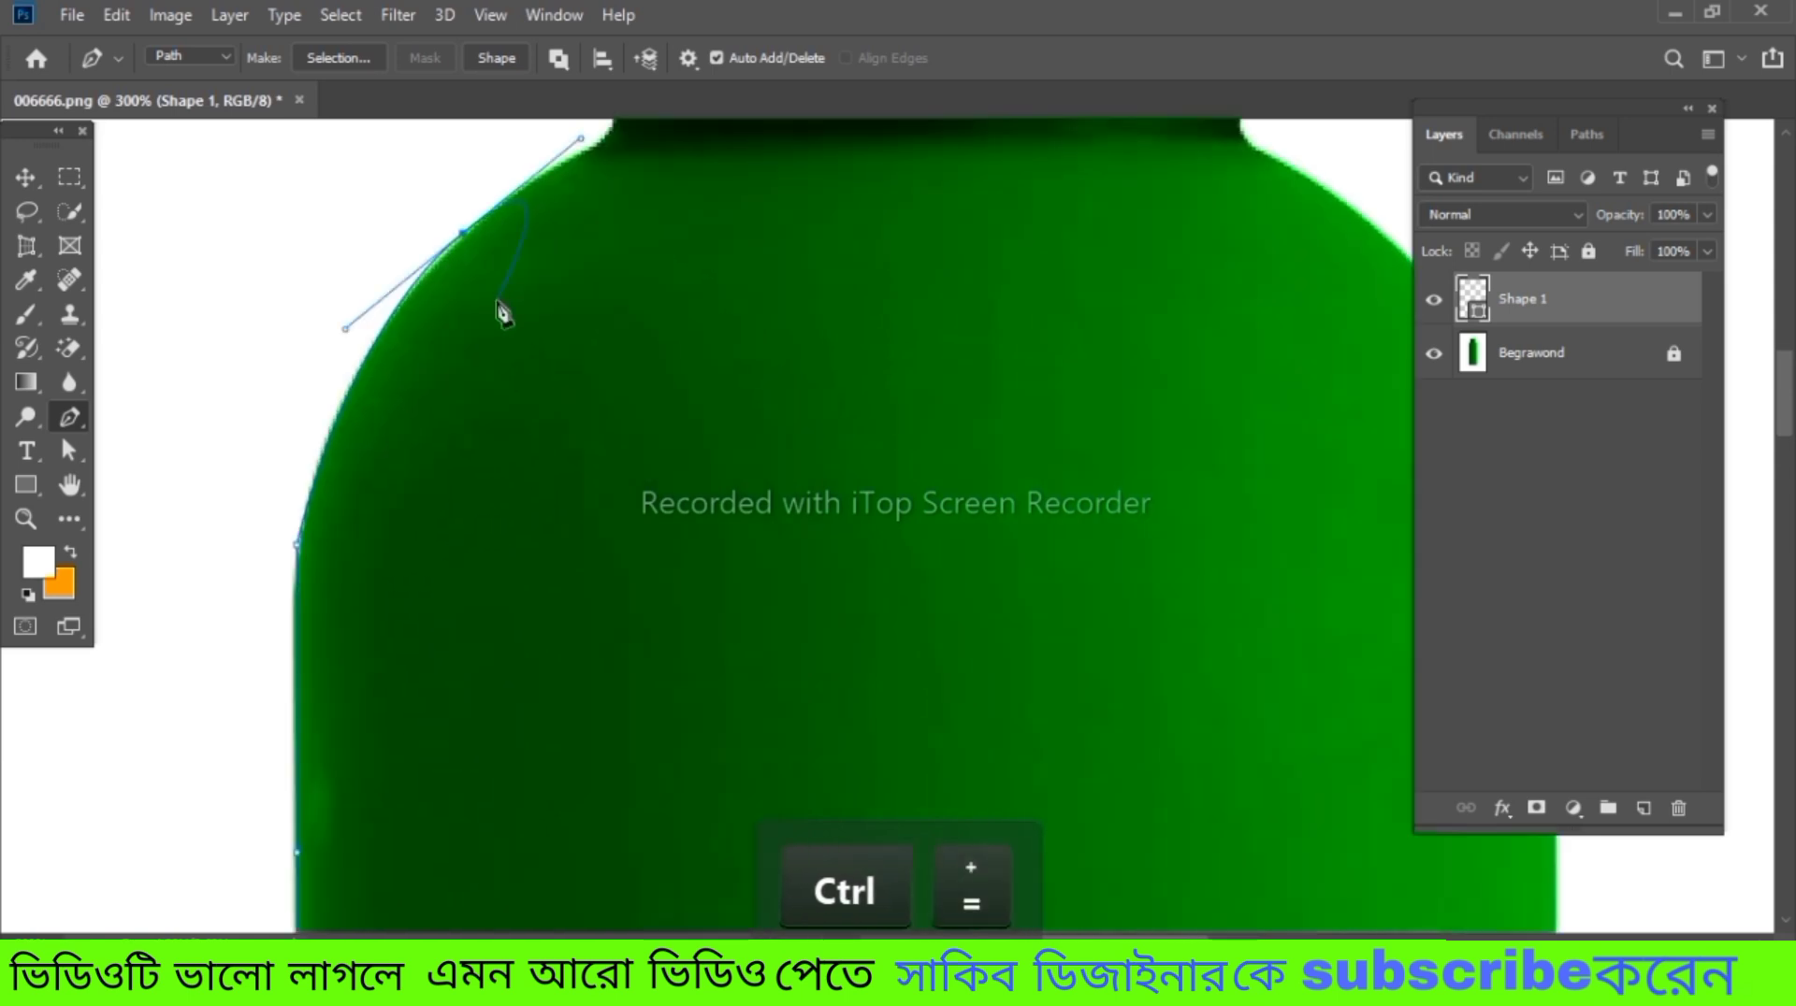
key("space")
left_click_drag(498, 301, 535, 607)
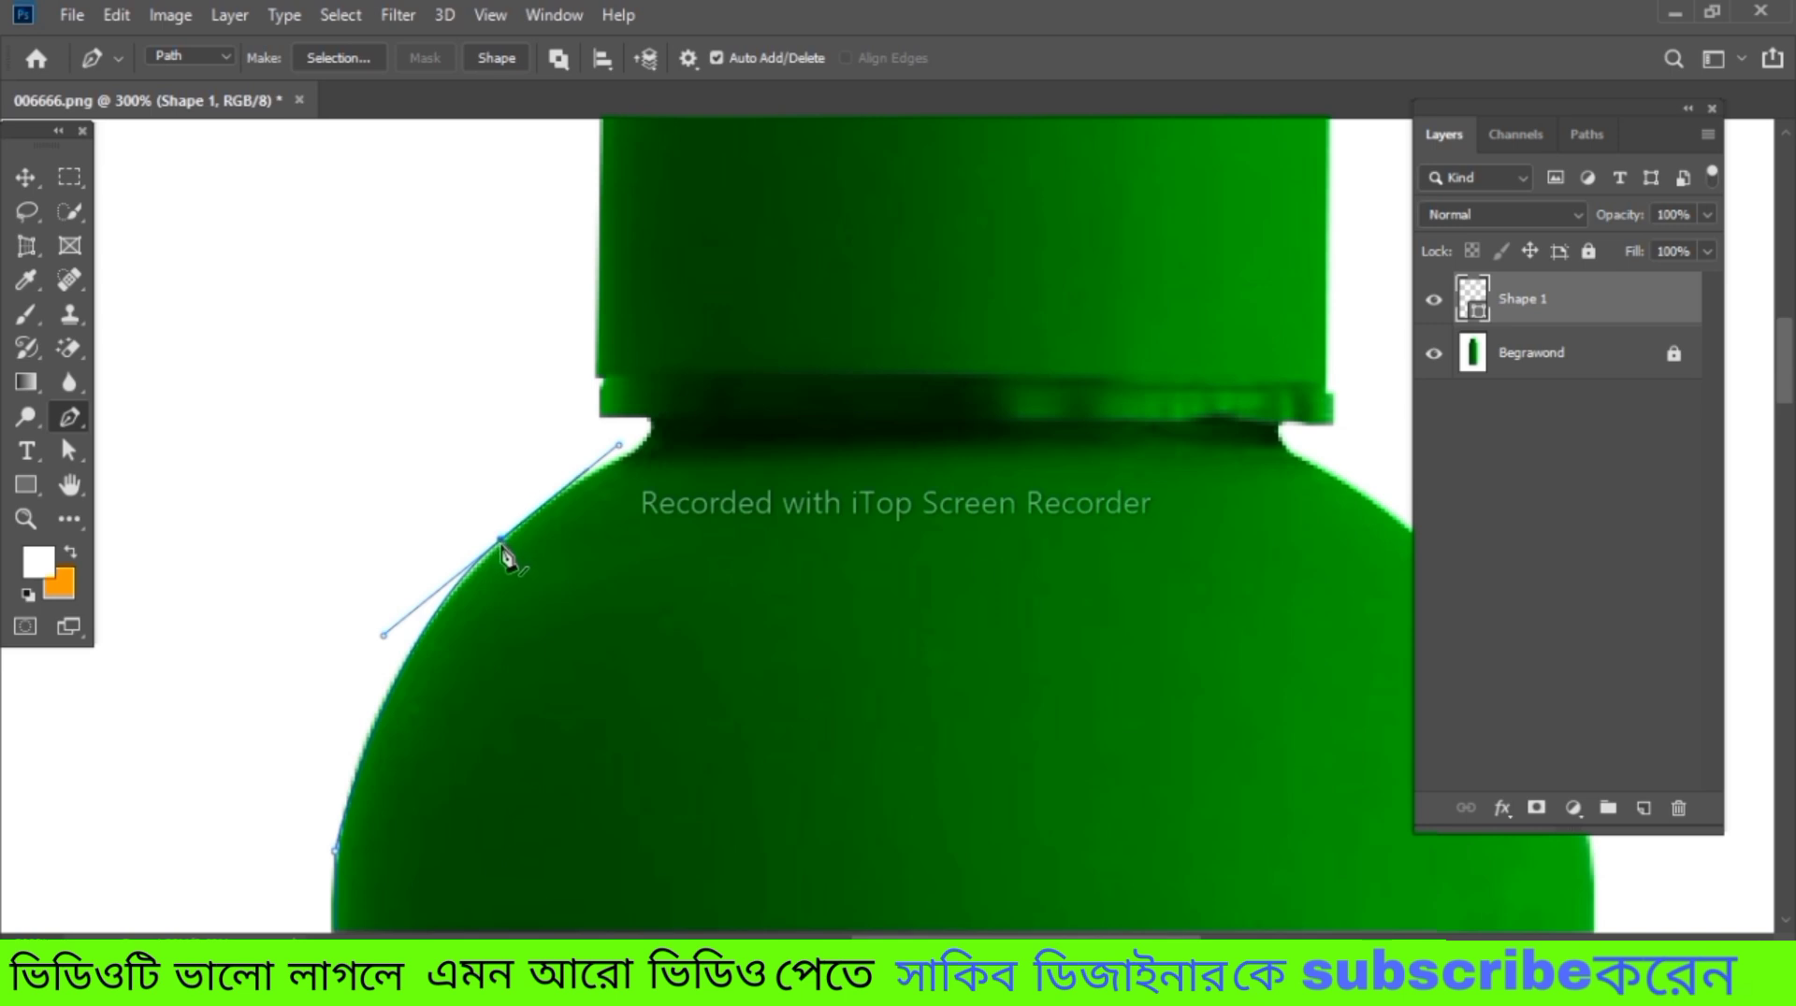
key("alt")
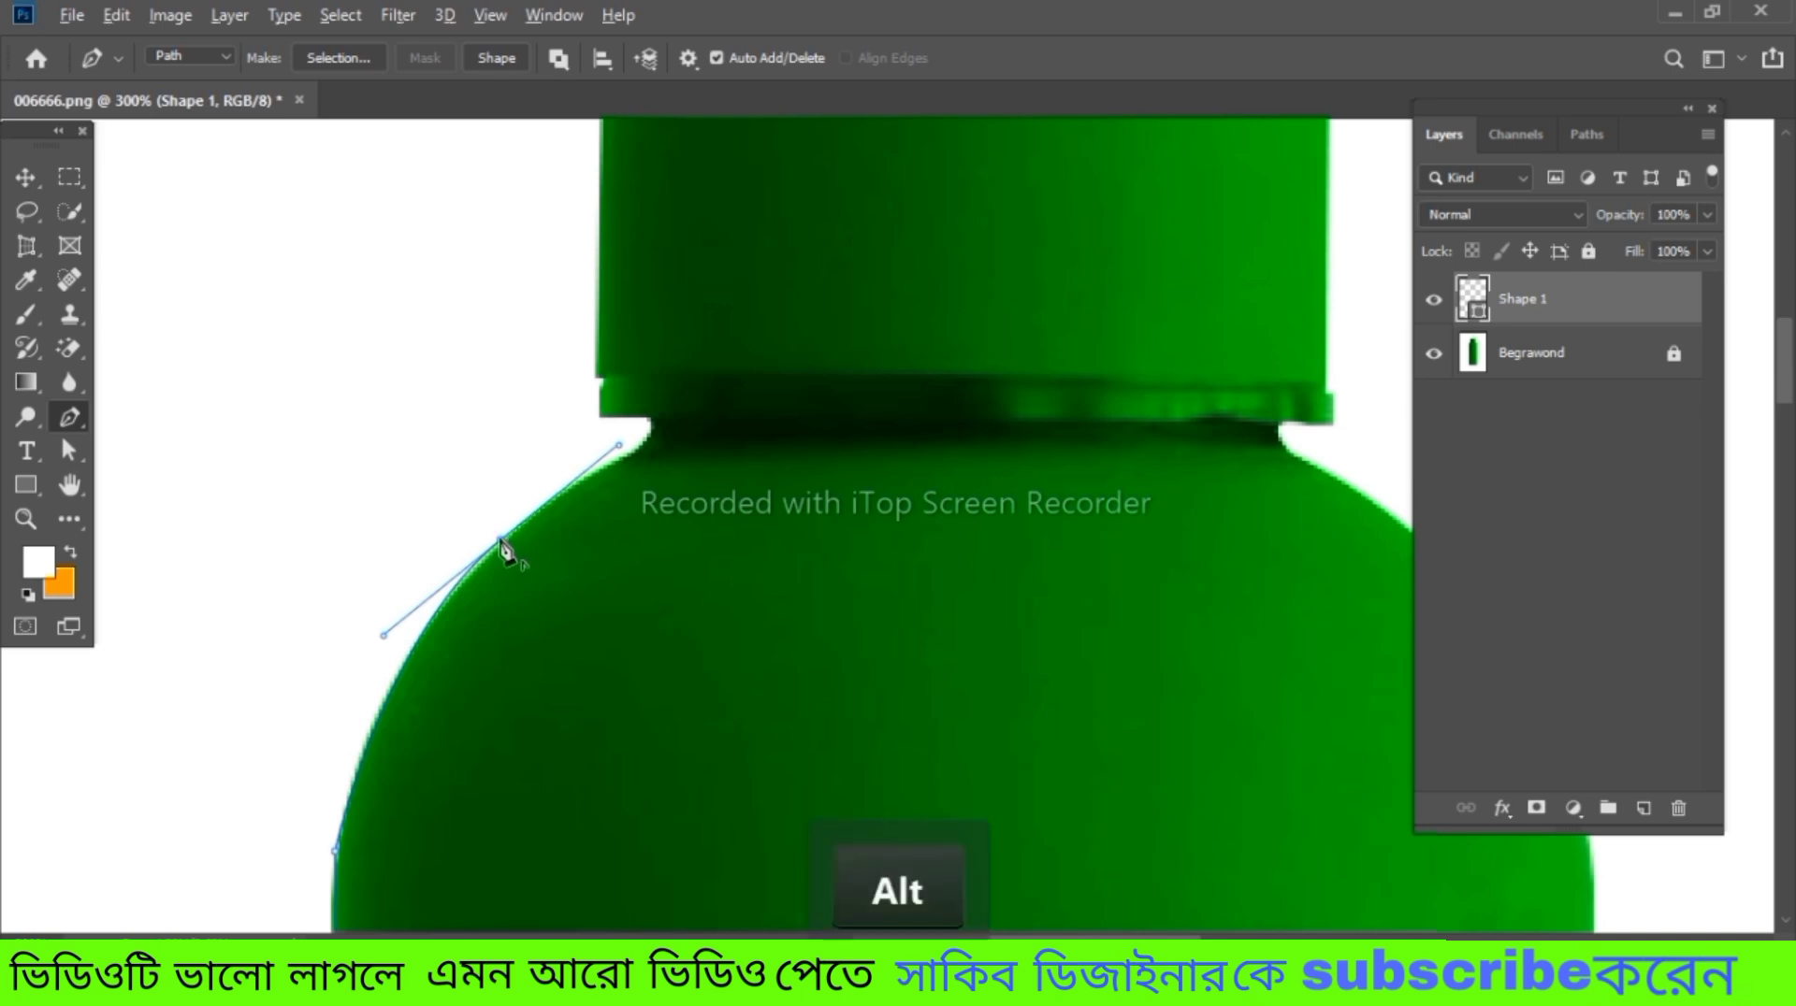
left_click(502, 543, "alt")
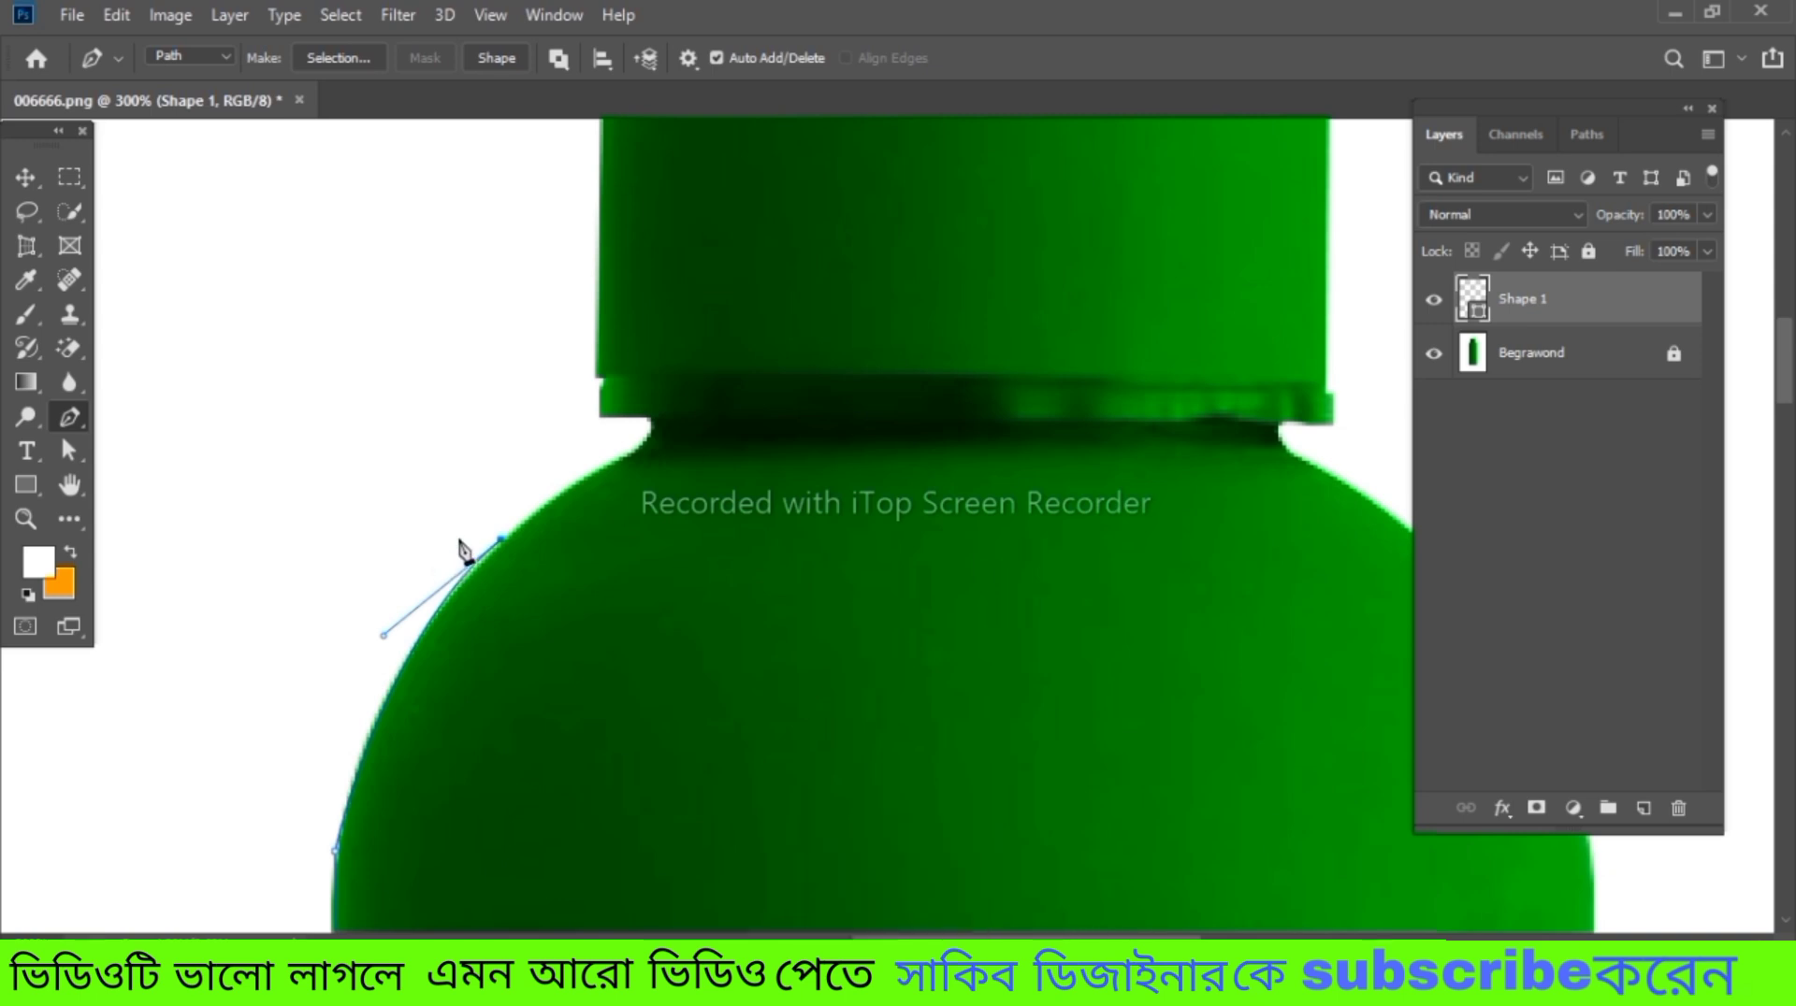
Continue the path over the left shoulder, around the neck and out to the cap's lower-left corner
left_click(587, 477)
mouse_move(646, 414)
left_mouse_down()
mouse_move(628, 426)
mouse_move(634, 389)
left_mouse_up()
key("alt")
left_click(646, 414, "alt")
left_click(604, 416)
key("shift")
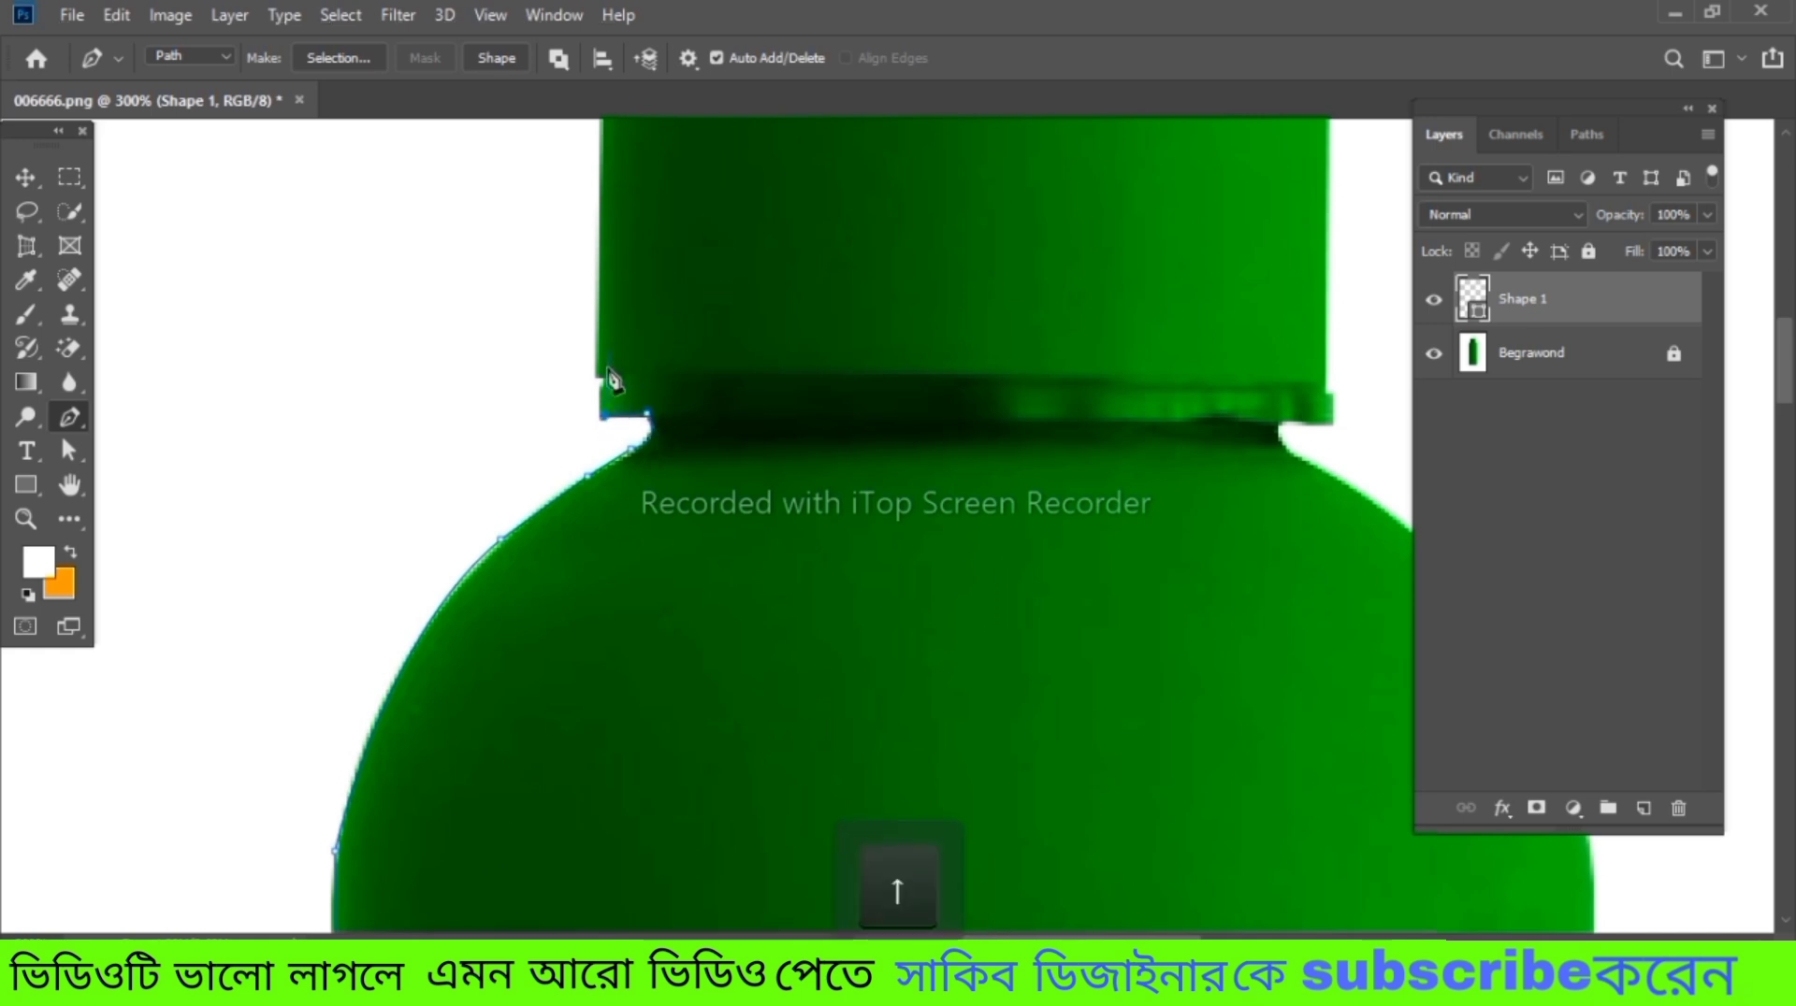
Trace the path up the left side of the cap and across its top edge
key("space")
left_click_drag(666, 200, 720, 499)
left_click_drag(739, 298, 833, 313)
left_click(739, 298, "alt")
left_click(1249, 294)
Curve the path around the cap's top-right corner and continue it down the cap's right side
key("space")
left_click_drag(1109, 363, 785, 398)
left_click(1043, 338)
left_click_drag(1061, 405, 1058, 456)
left_click(1061, 405, "alt")
left_click(1058, 725)
Trace the path around the cap's lower-right rim and in to the right side of the neck
left_click_drag(1066, 748, 777, 330)
key("ctrl+z")
left_click(1065, 738)
left_click(1058, 756)
left_click(1011, 753)
key("super")
left_click(1042, 792, "alt")
Continue the path with curved segments around the bottle's right shoulder onto the straight right edge
key("space")
left_click_drag(1021, 661, 1047, 824)
left_click_drag(979, 825, 943, 554)
key("space")
left_click_drag(1043, 823, 1061, 554)
left_click(1038, 388, "alt")
left_click_drag(1066, 727, 1054, 957)
left_click(1066, 634, "alt")
Place anchor points down the bottle's straight right edge as far as the bottom-right corner
key("space")
left_click_drag(1067, 641, 990, 303)
left_click(991, 826)
scroll(996, 831, "down", 4)
left_click(992, 884)
scroll(1014, 801, "down", 3)
left_click(995, 912)
scroll(1016, 874, "down", 6)
left_click(997, 902)
scroll(999, 907, "down", 3)
scroll(999, 907, "down", 2)
left_click(997, 898)
scroll(1006, 869, "down", 2)
left_click(998, 745)
Curve the path around the bottom-right corner and trace it along the bottle's base
left_click_drag(907, 875, 835, 906)
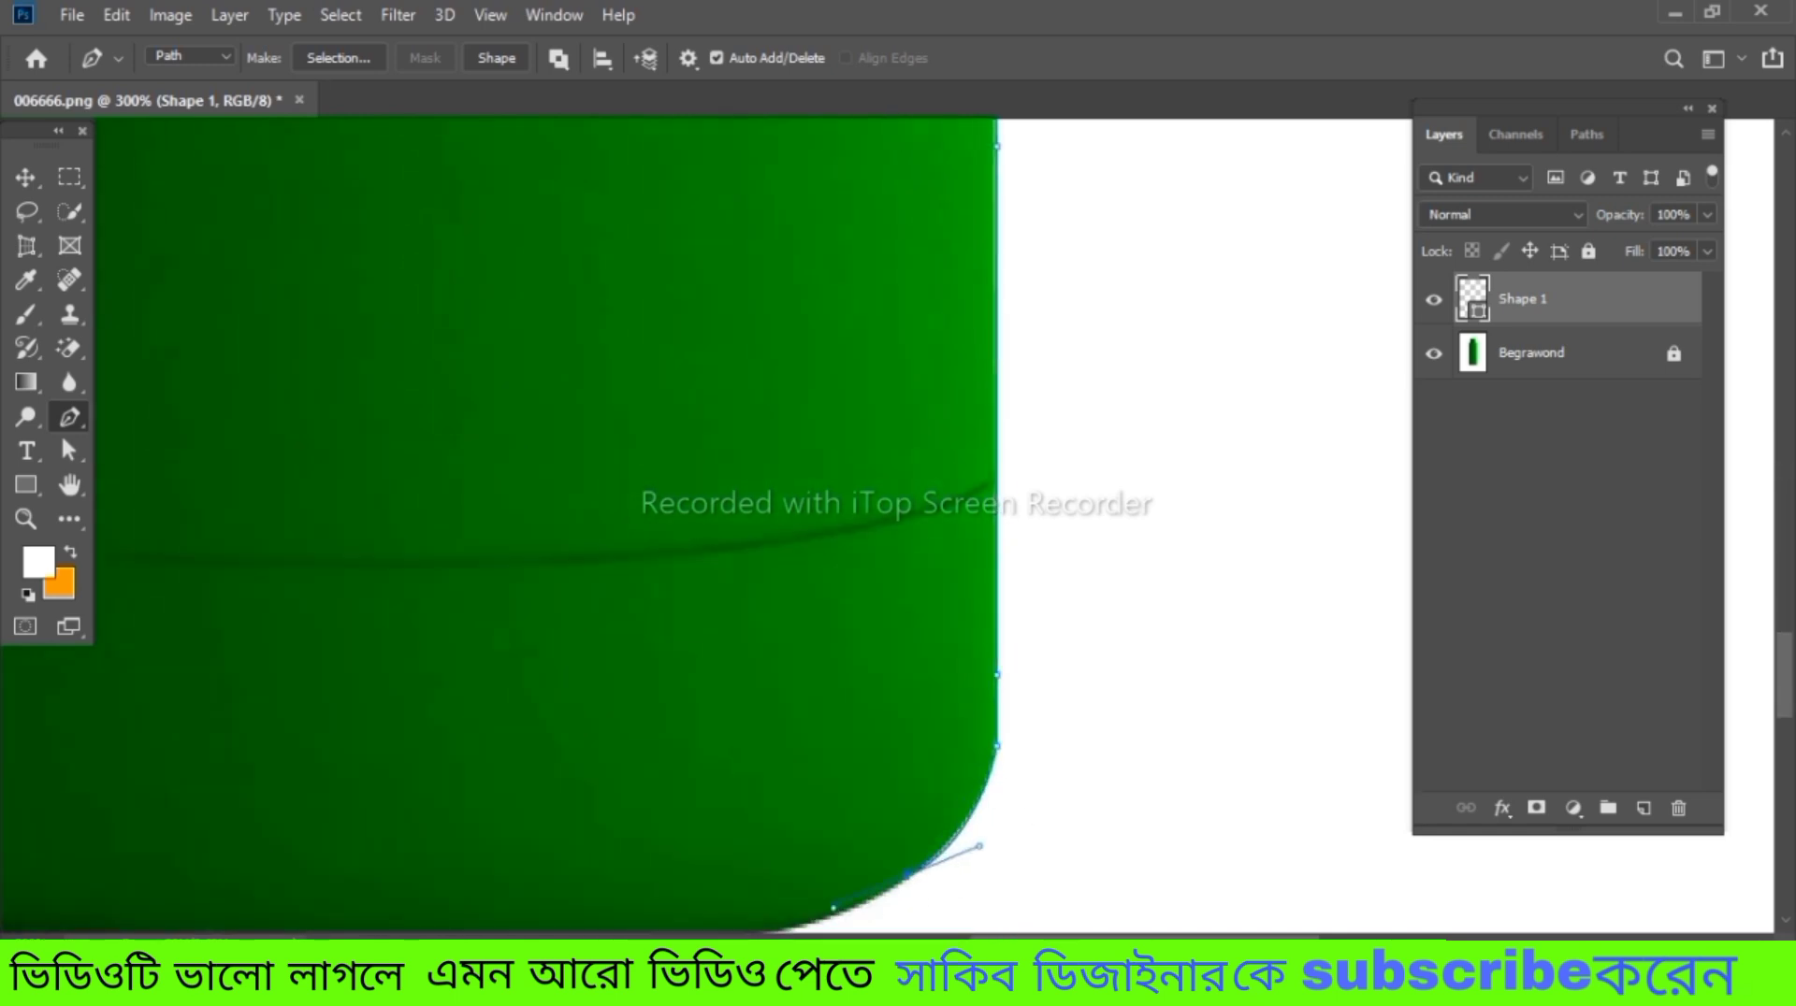
scroll(835, 906, "right", 2)
key("ctrl+minus")
left_click_drag(573, 810, 395, 827)
left_click(138, 796)
key("space")
Trace the bottom-left corner and lower left edge, closing the path at its starting anchor point
left_click_drag(140, 847, 688, 861)
left_click_drag(586, 756, 534, 692)
left_click(545, 239)
key("space")
left_click_drag(535, 243, 535, 759)
left_click(539, 431)
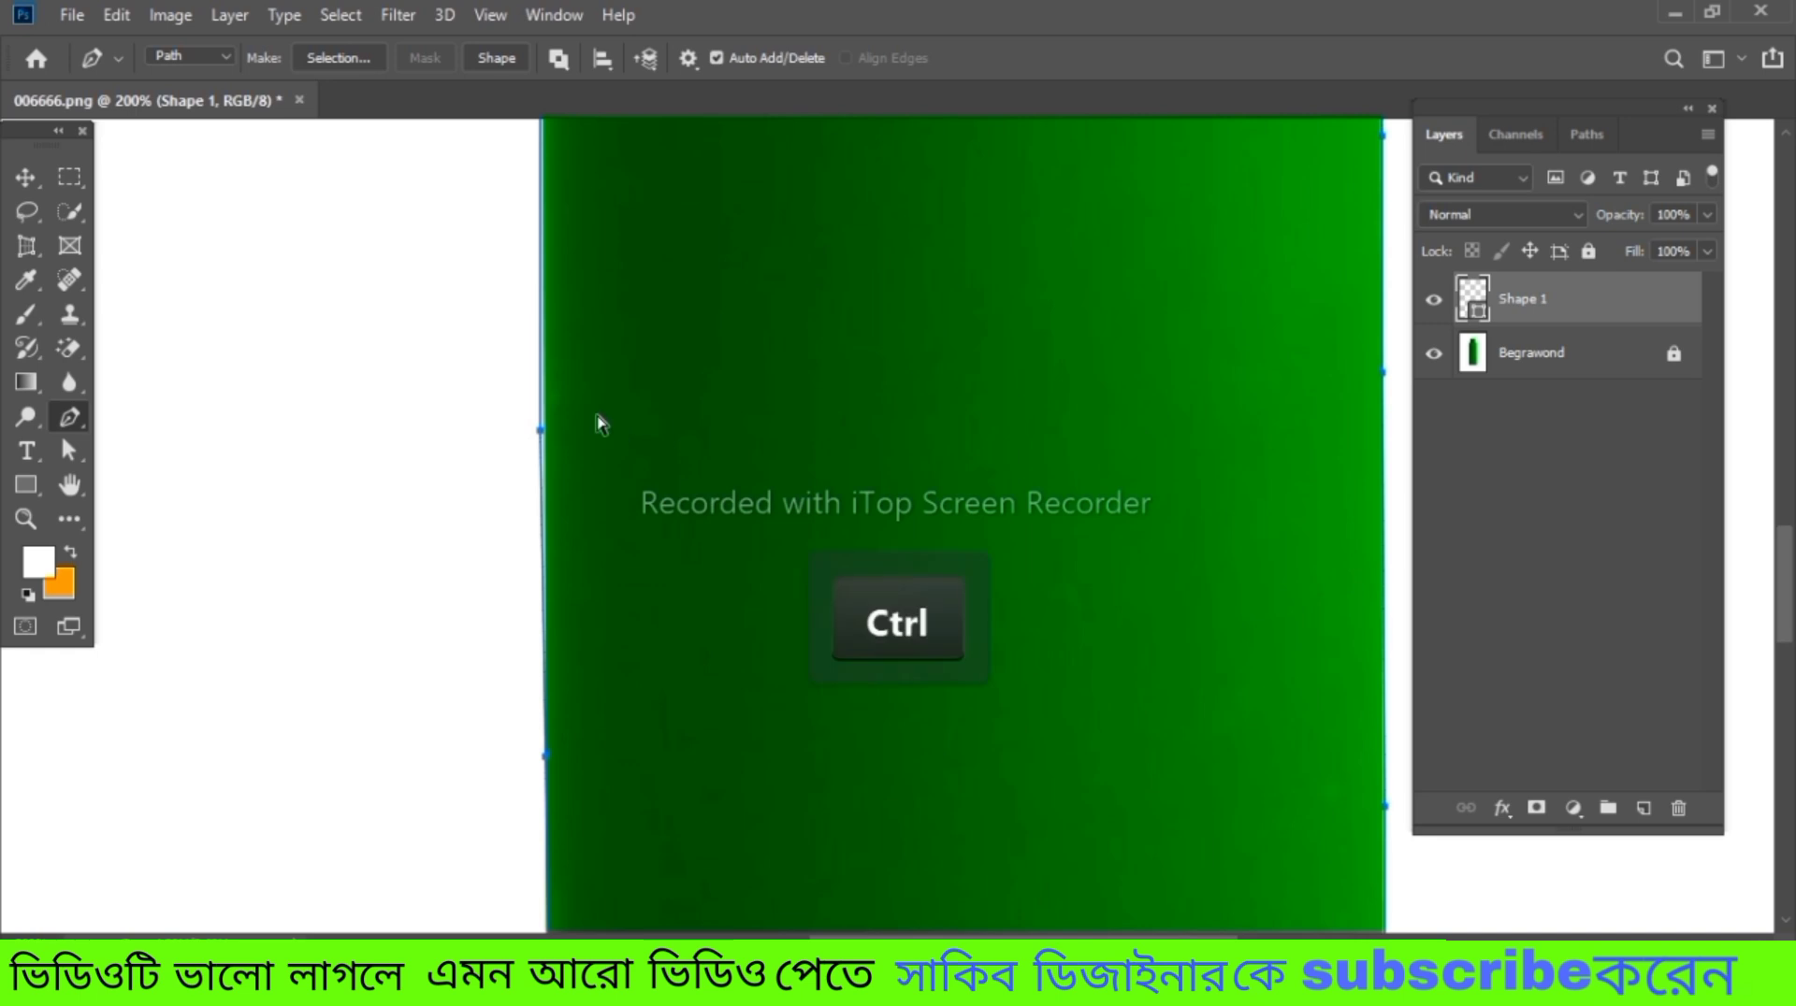
key("ctrl+0")
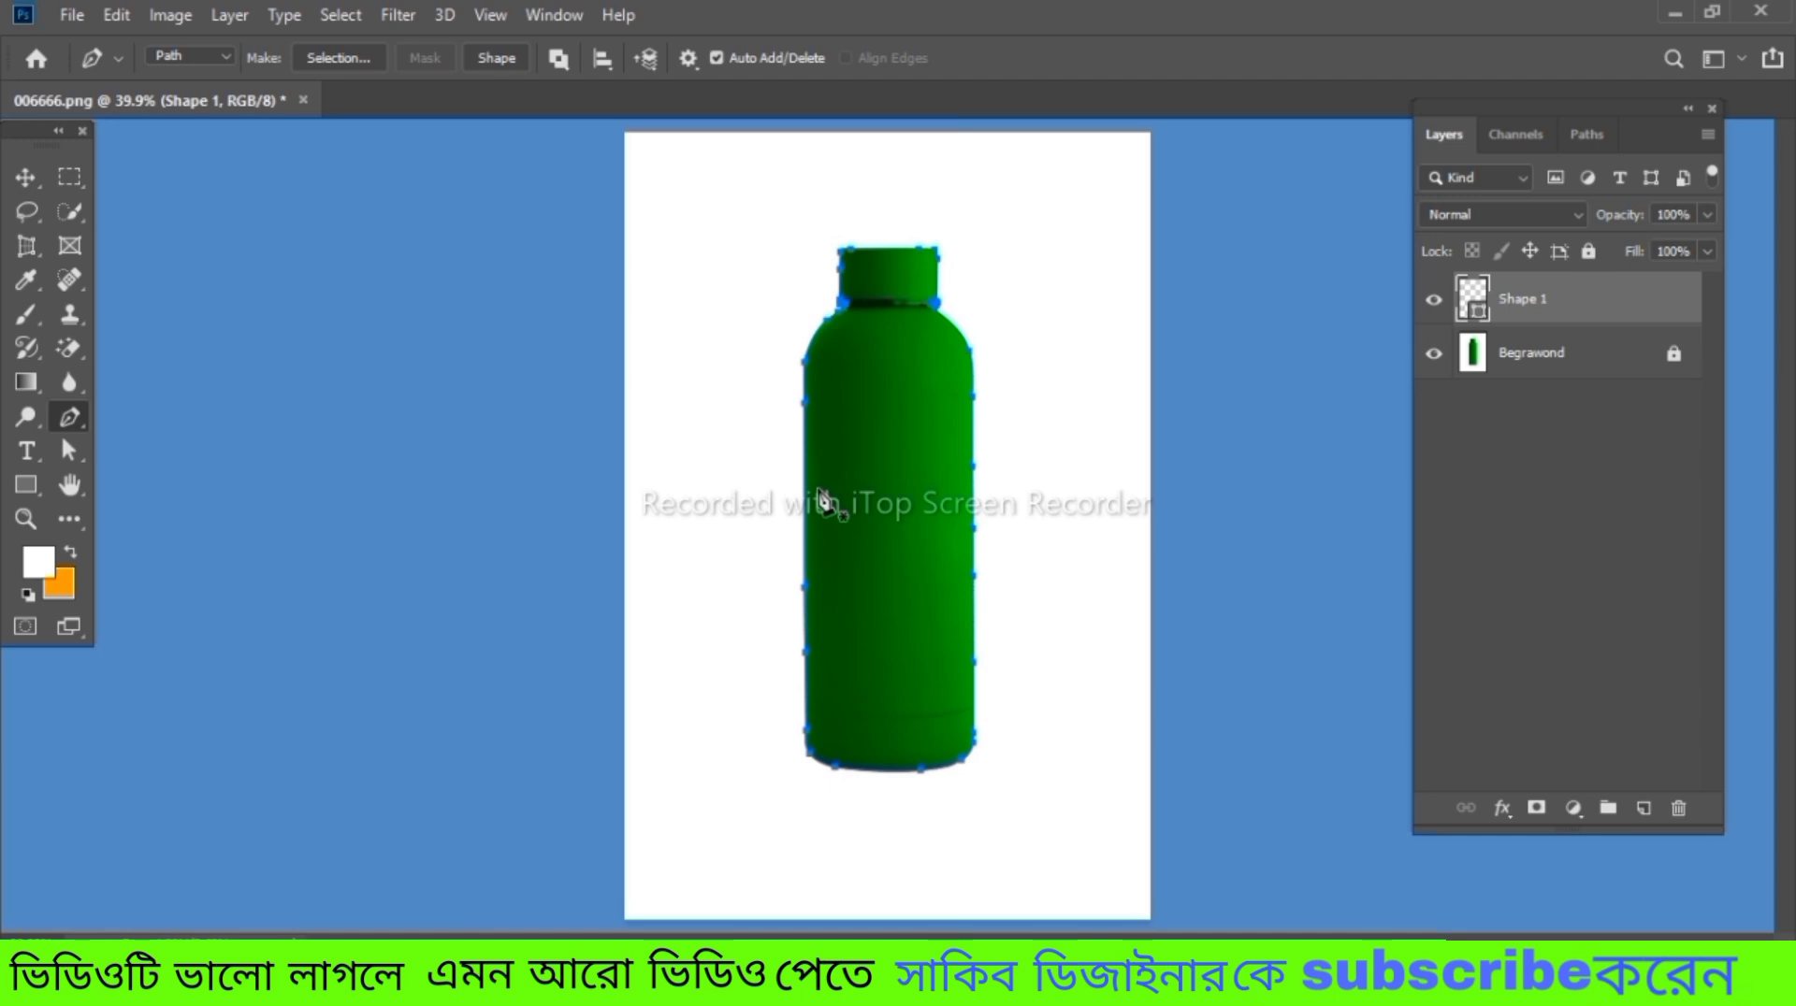
Delete the empty Shape 1 layer and convert the bottle path into a selection
key("Delete")
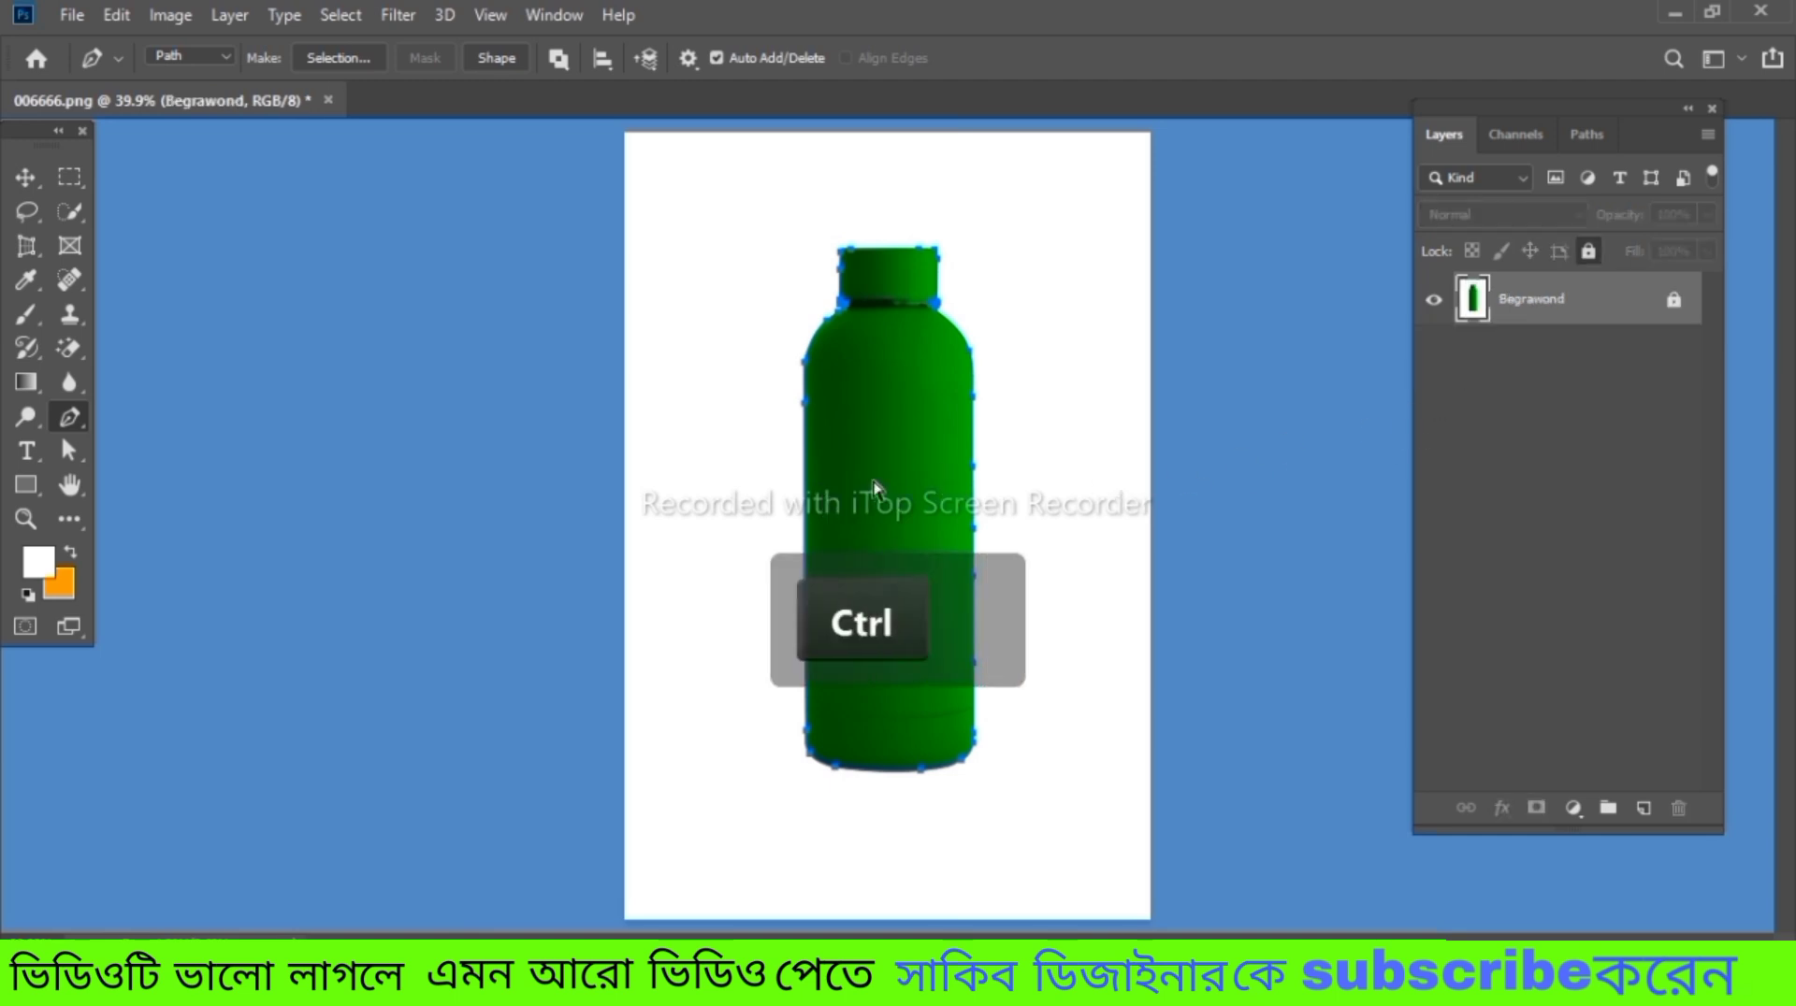
key("ctrl+Return")
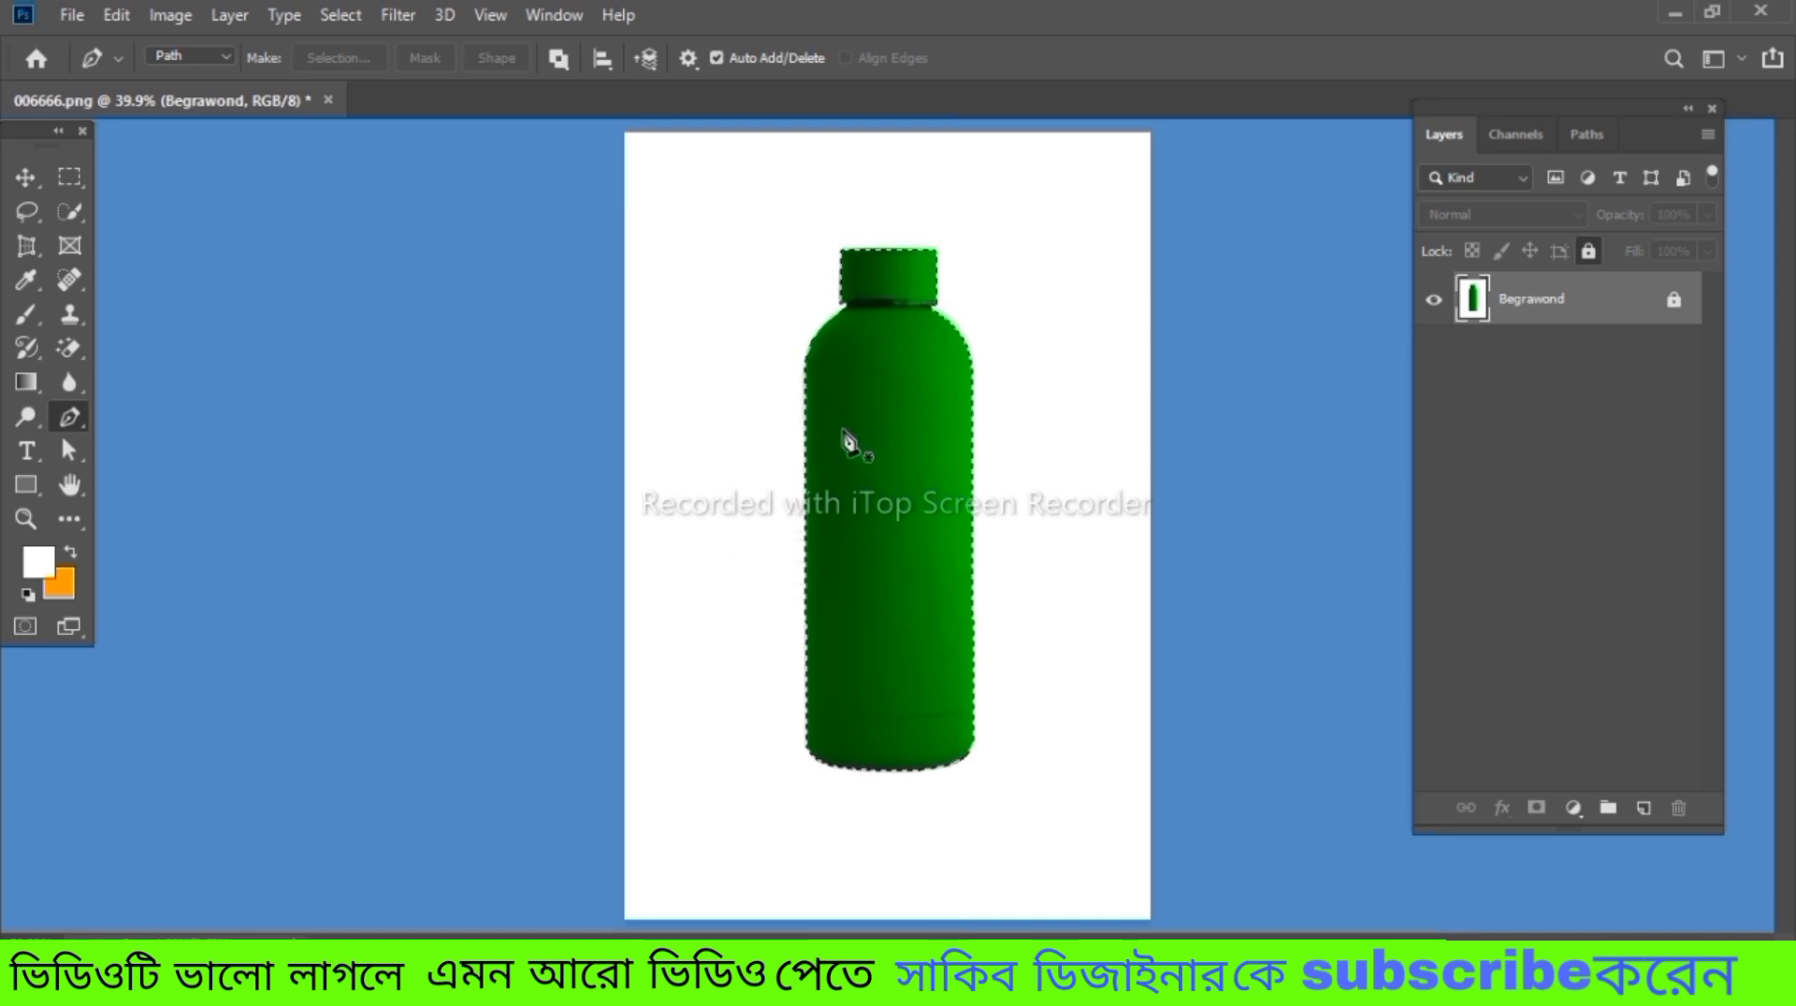
Feather the bottle selection by 1 pixel and copy the selected bottle onto a new layer
key("shift")
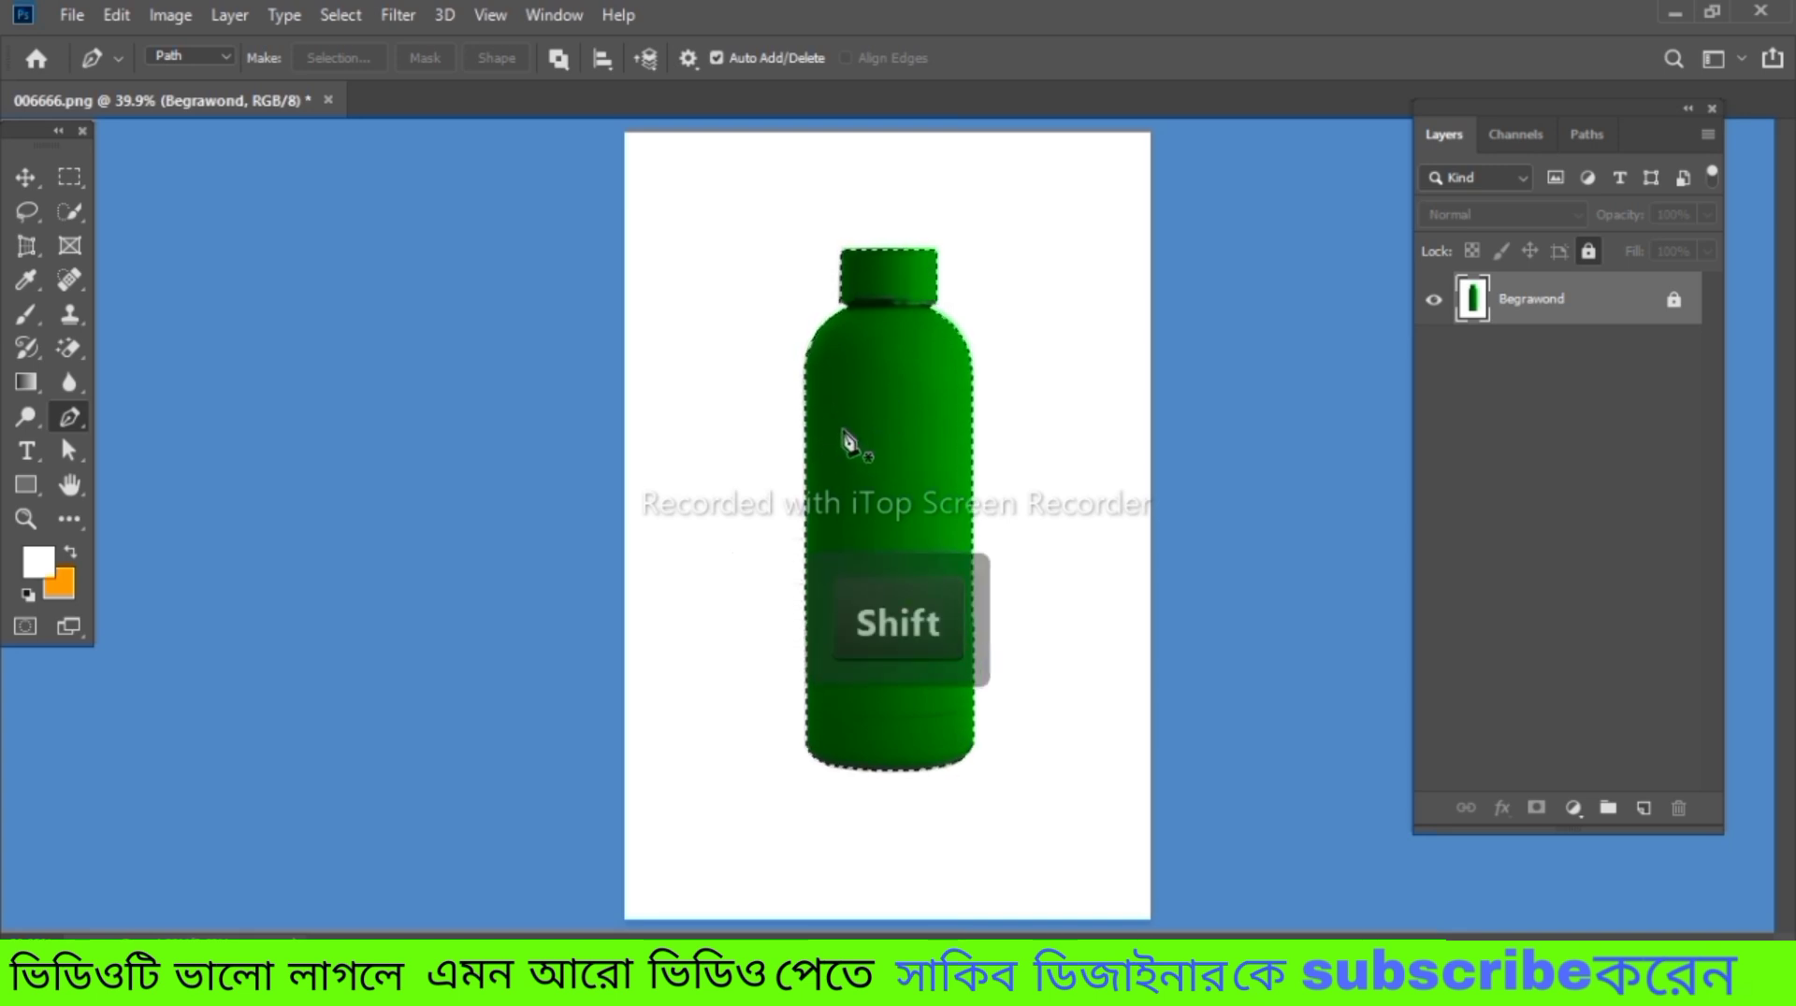
key("shift+F6")
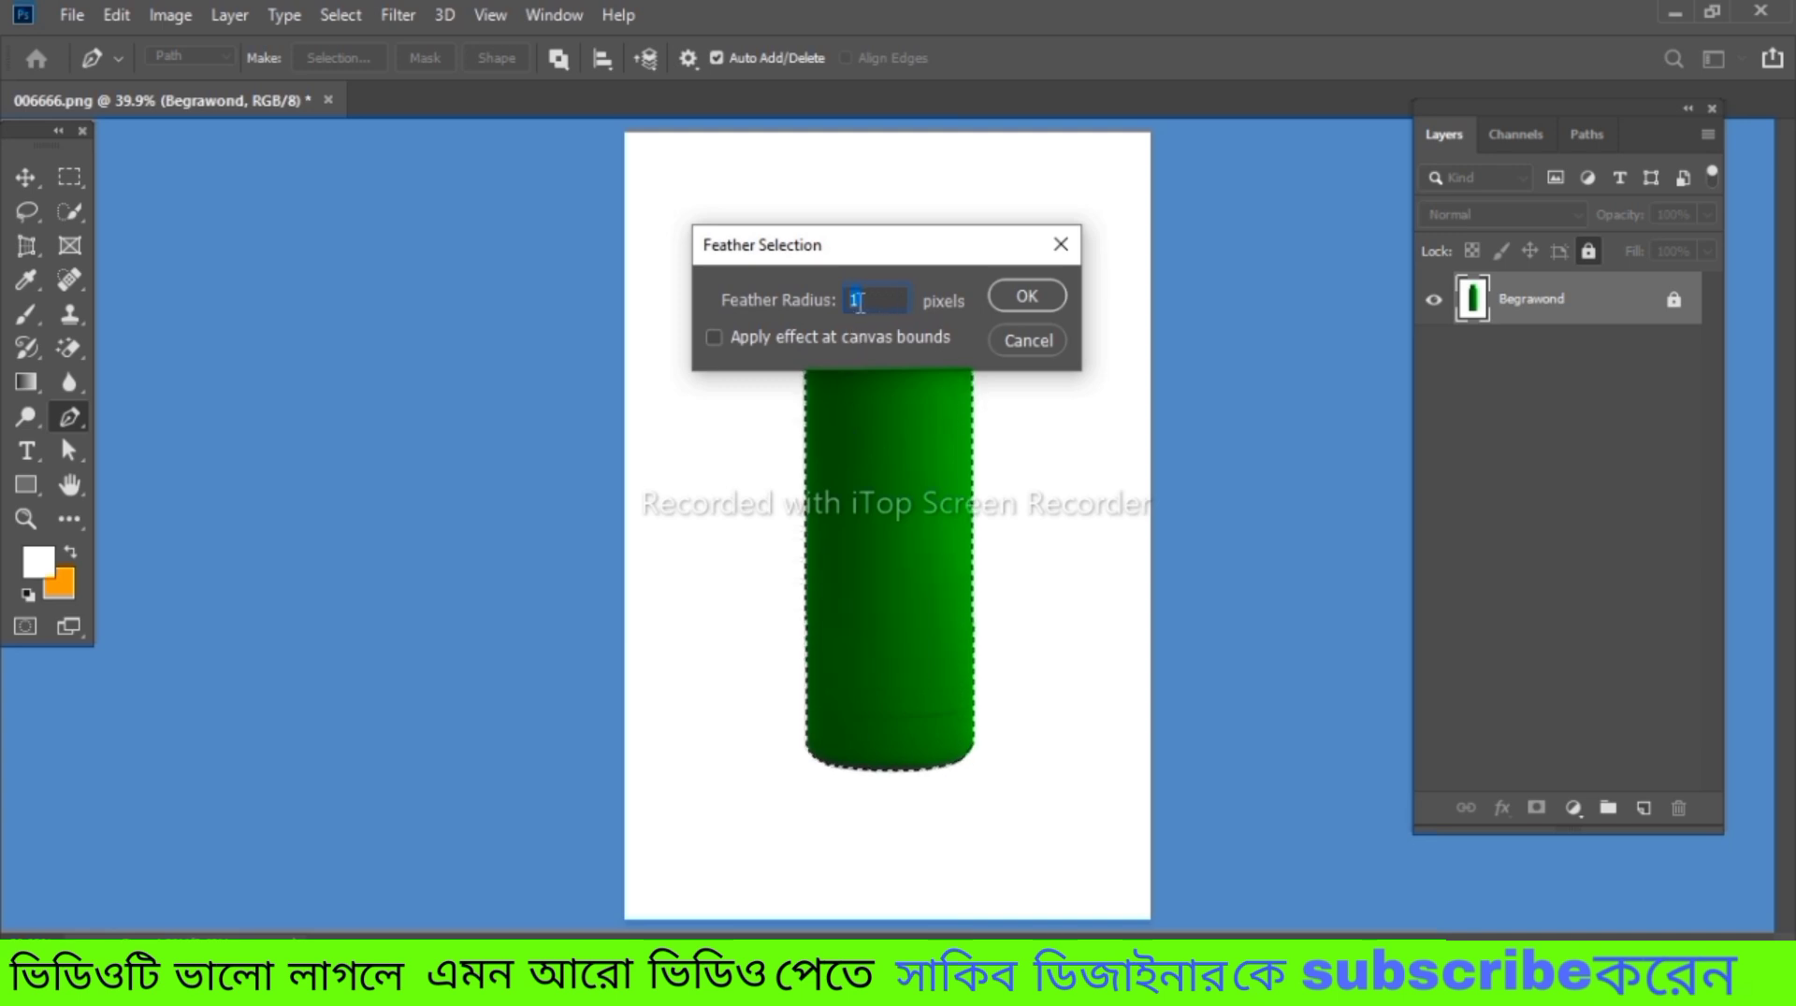
left_click(1039, 300)
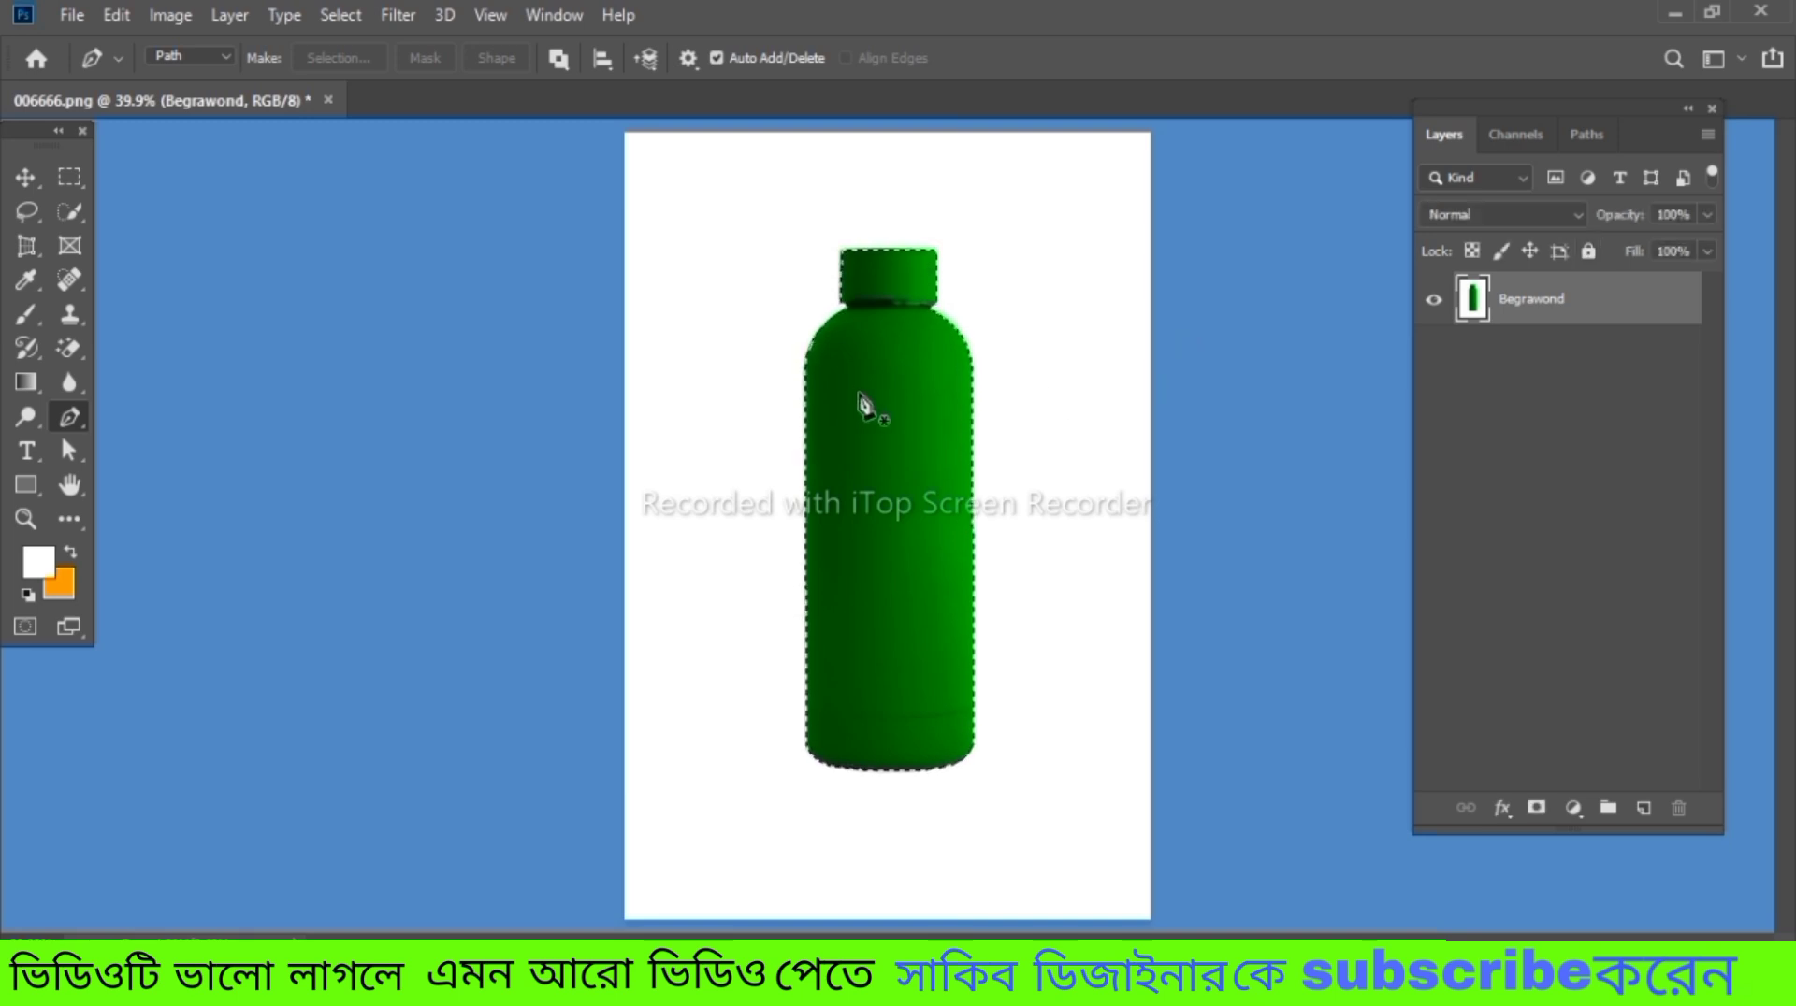
key("ctrl+j")
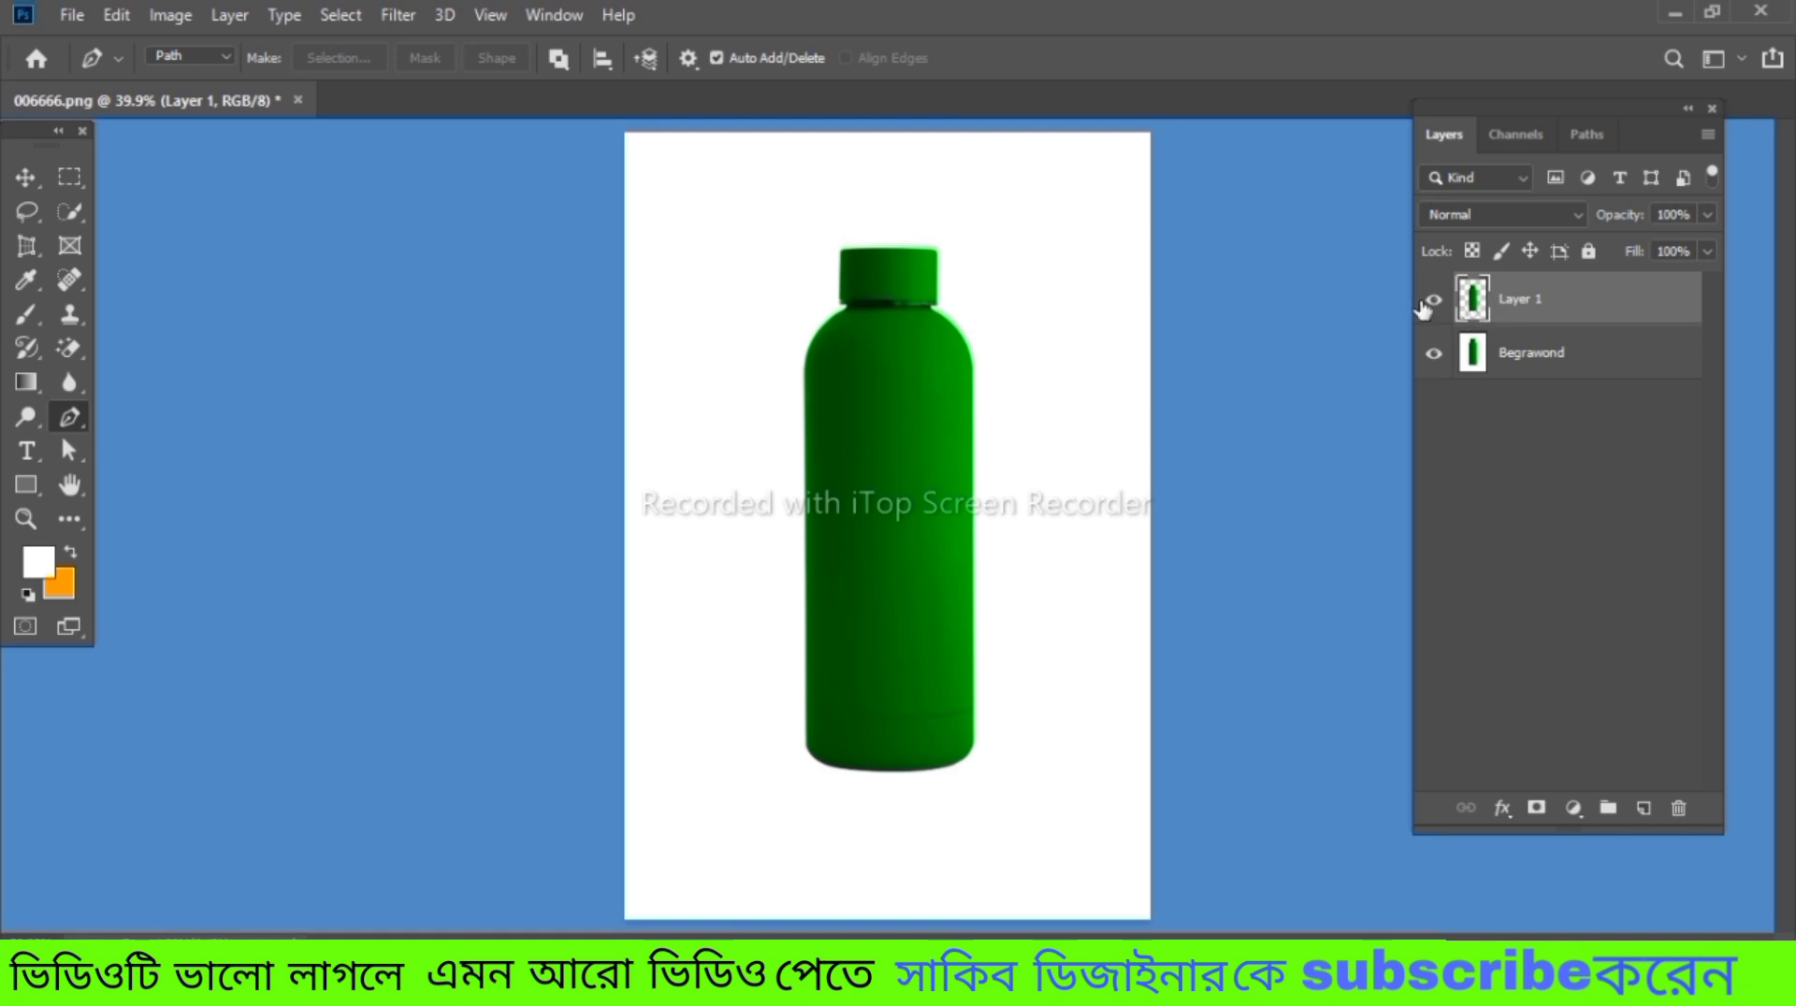
Add an empty layer directly above the Begrawond layer, beneath the bottle cutout
left_click(1577, 356)
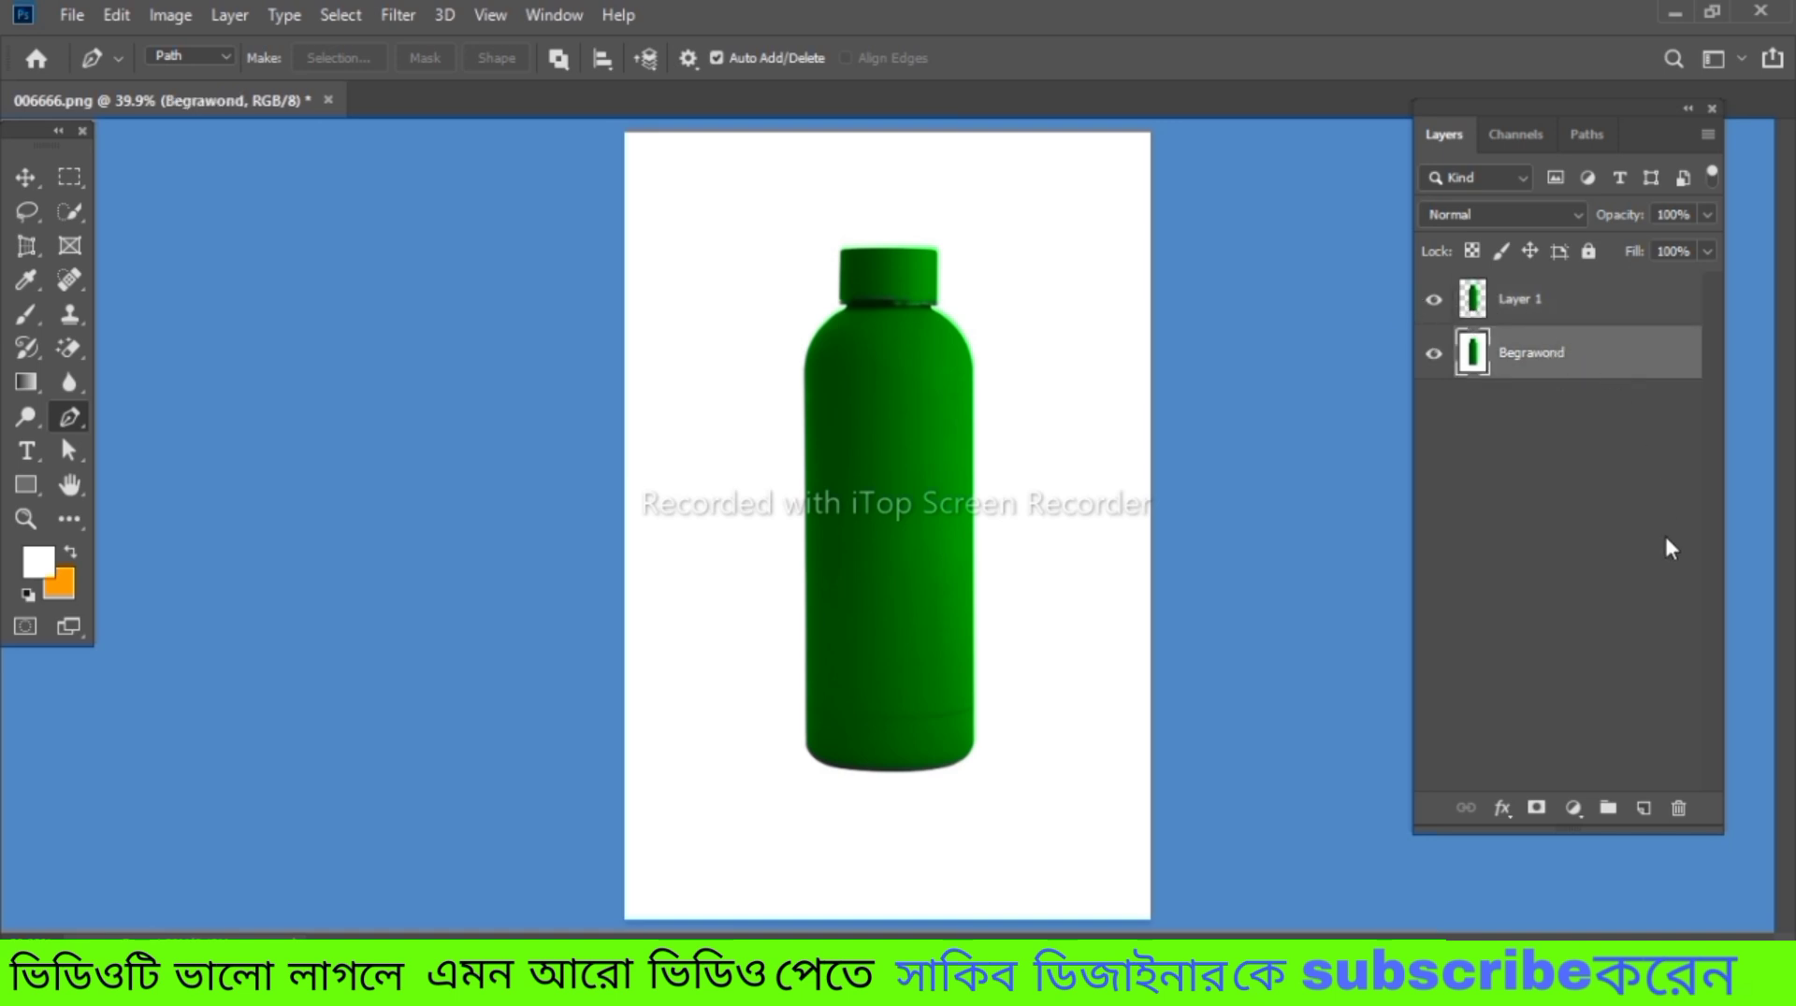
left_click(1643, 810)
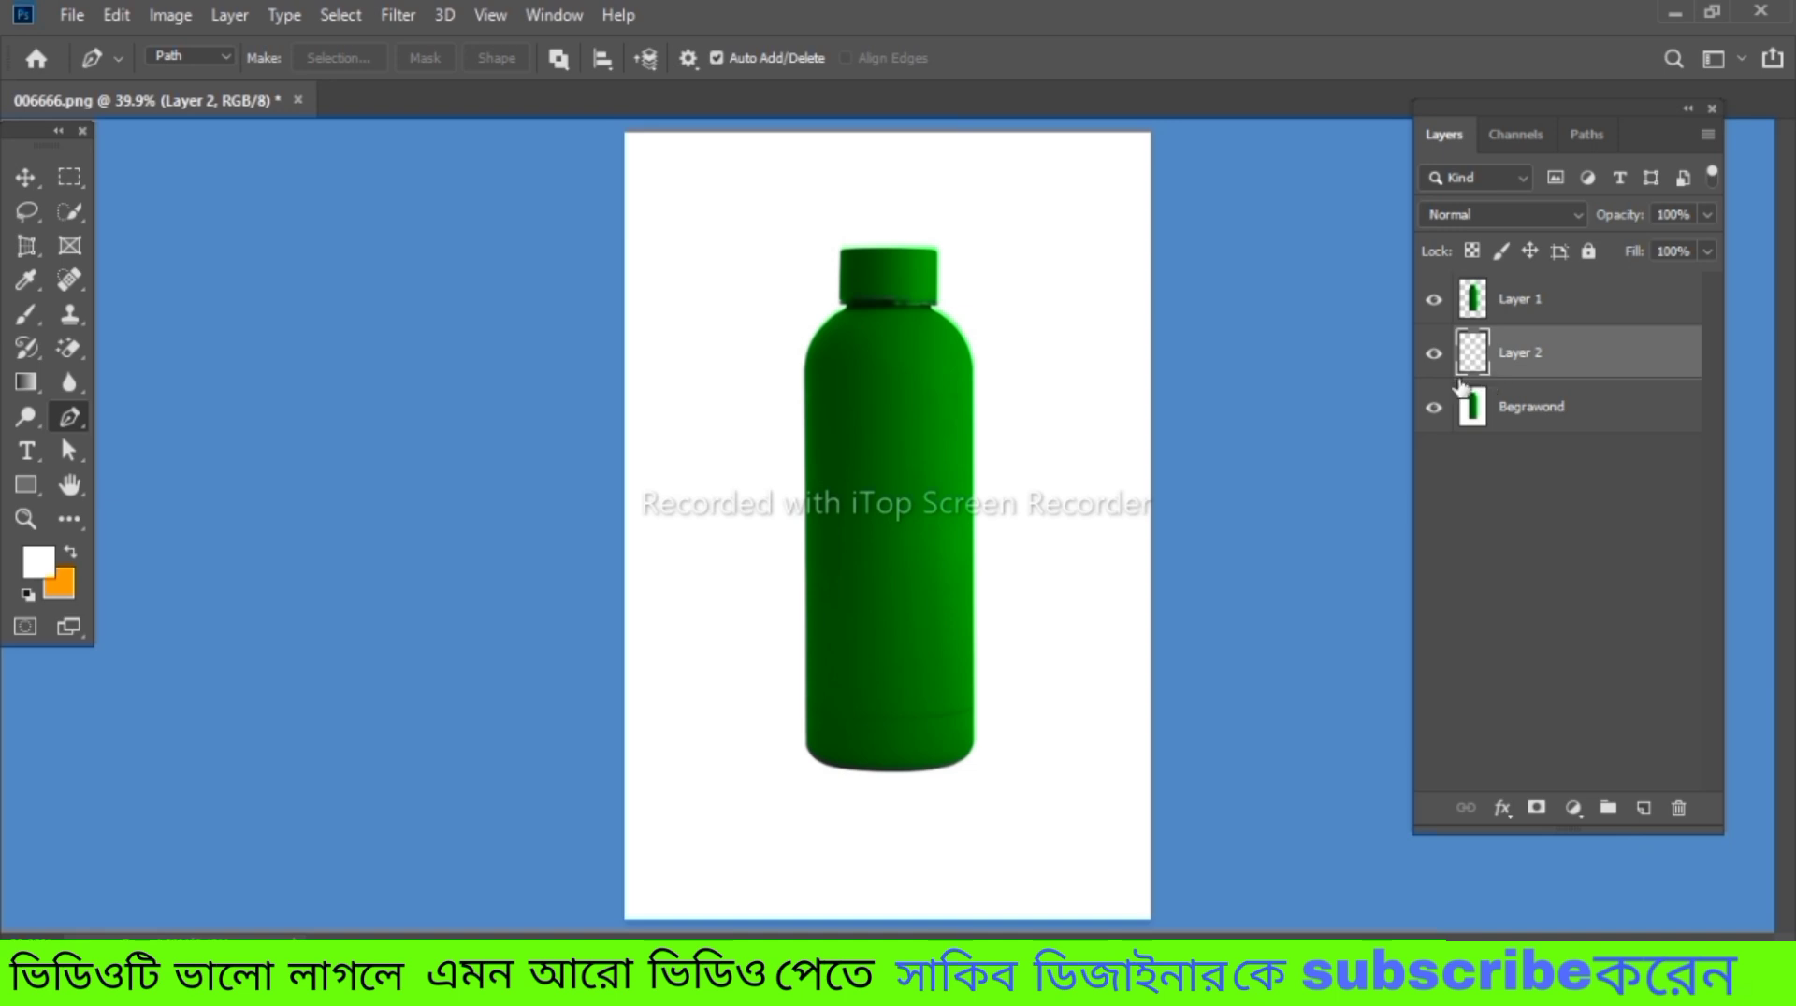
Try a green hue for the background colour, then choose orange ff9900 and confirm it
left_click(62, 586)
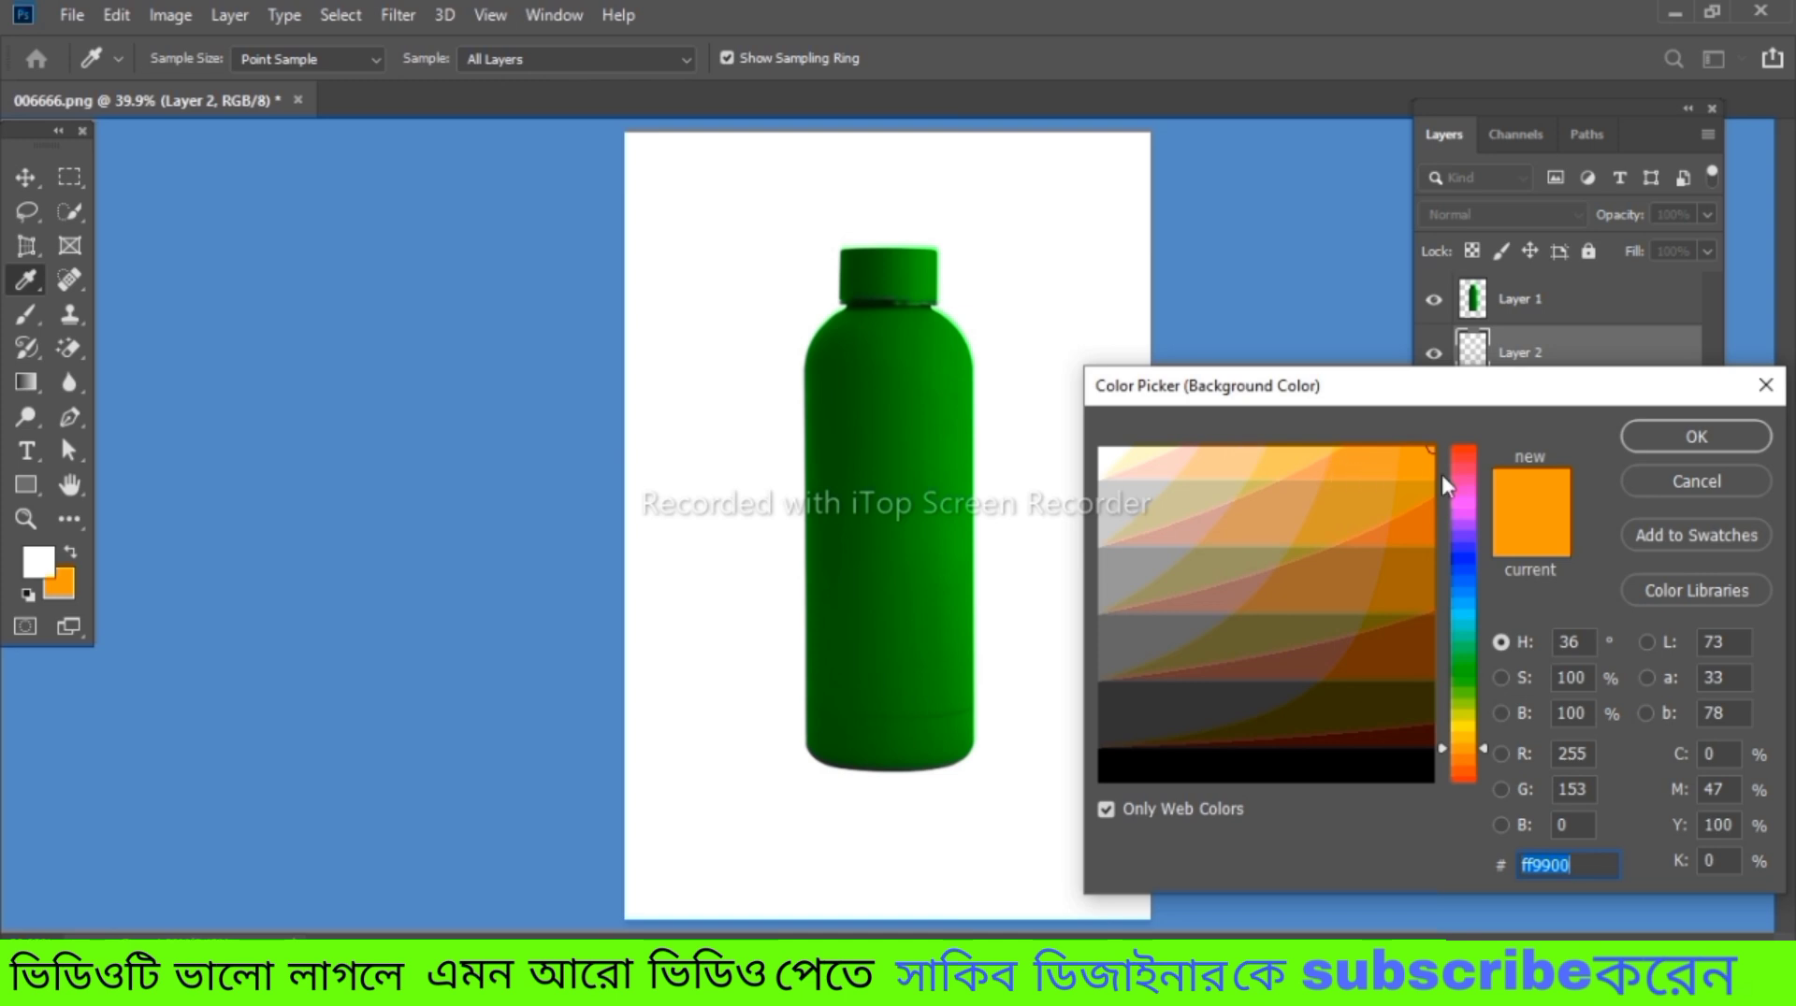
left_click_drag(1462, 471, 1464, 490)
left_click_drag(1456, 638, 1468, 666)
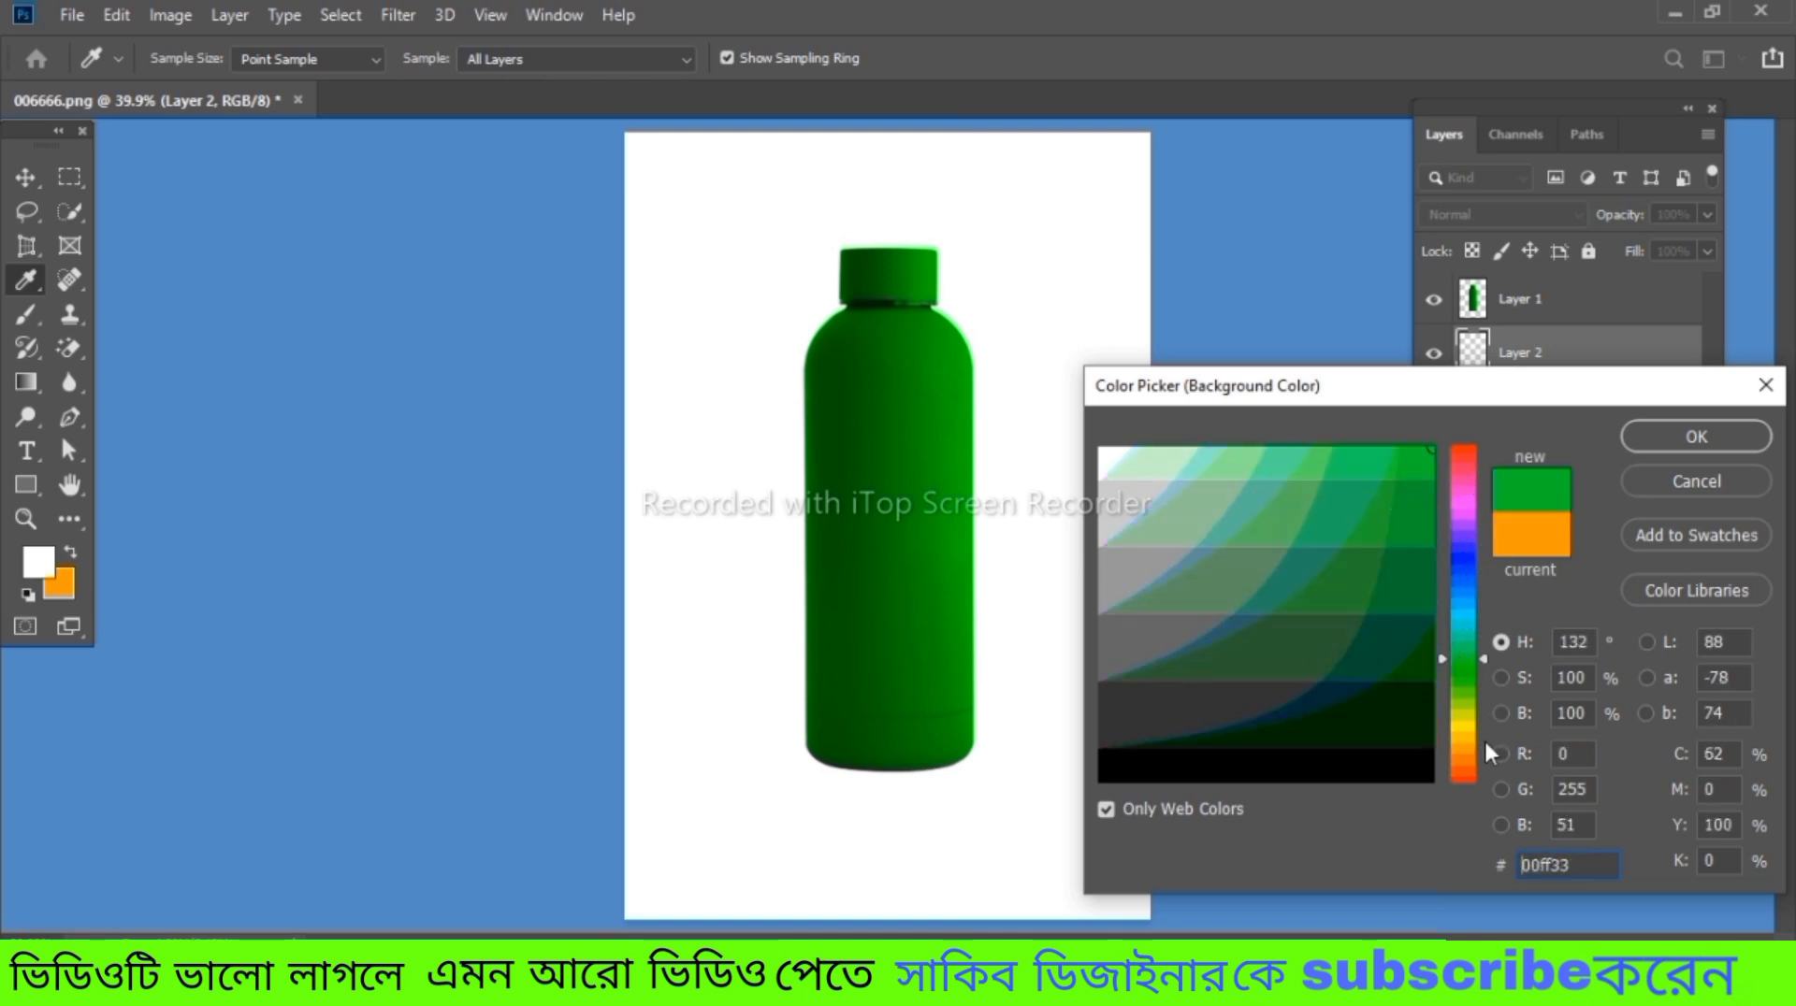
left_click(1468, 744)
left_click(1410, 464)
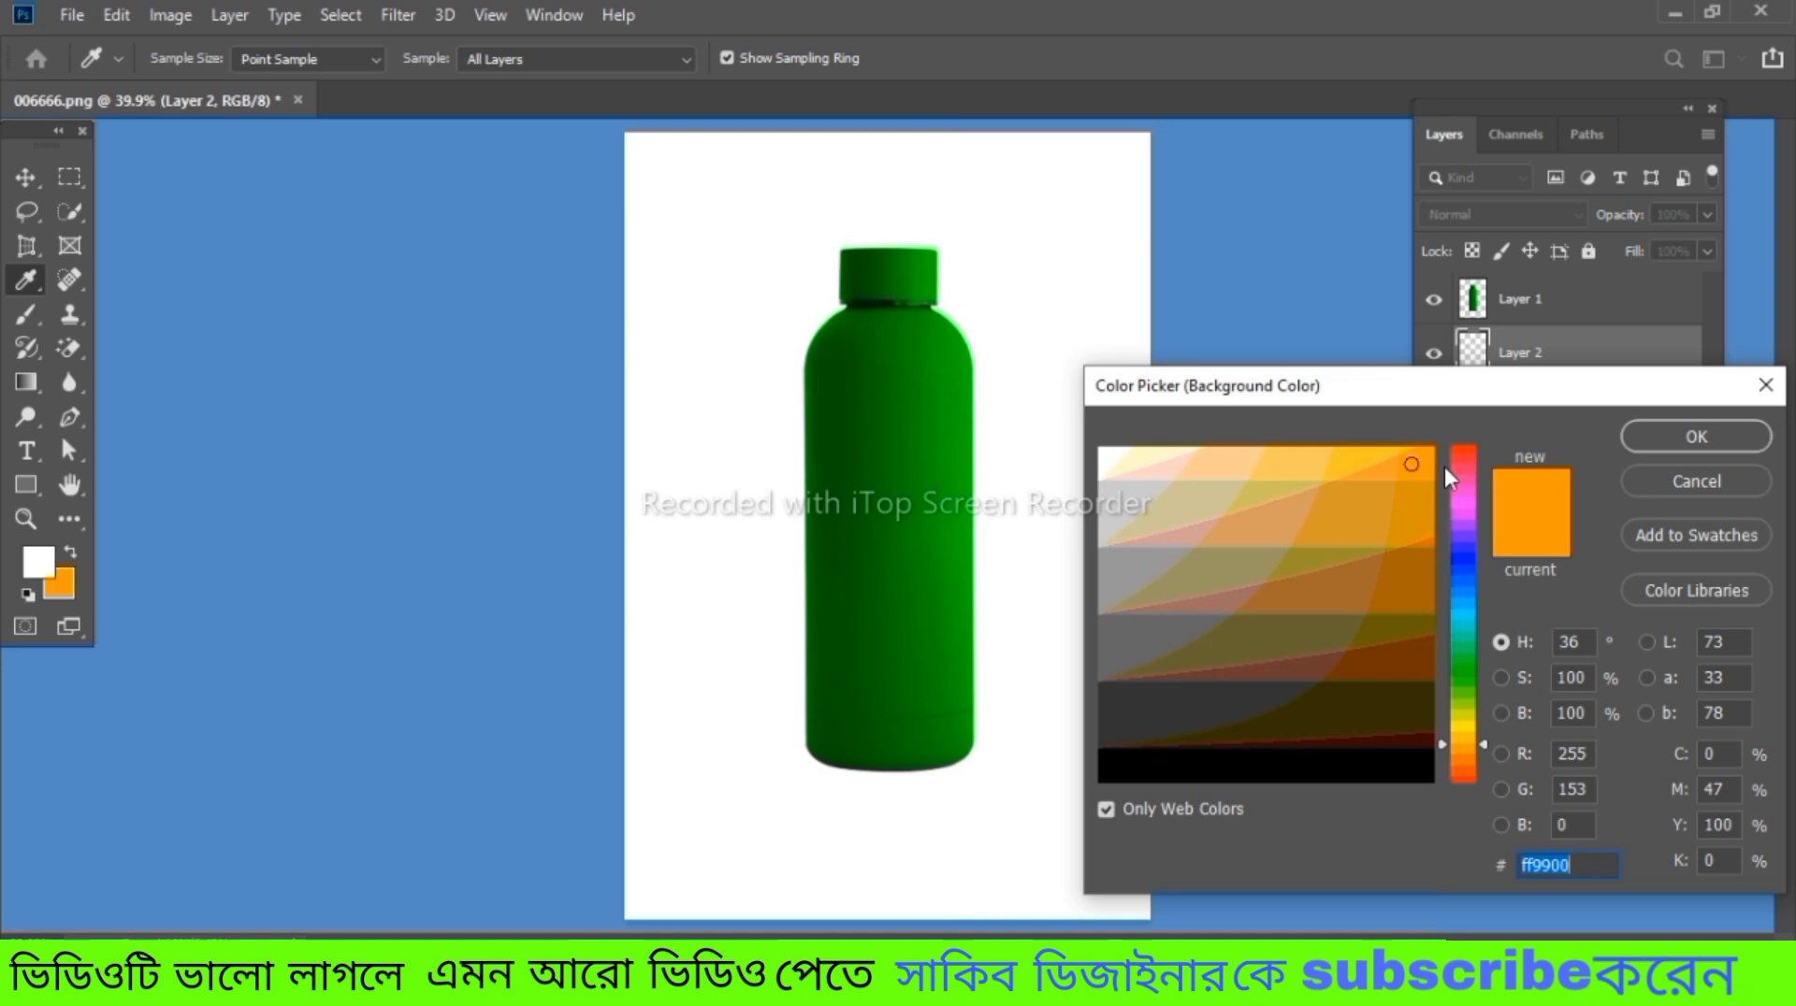
left_click(1661, 437)
key("p")
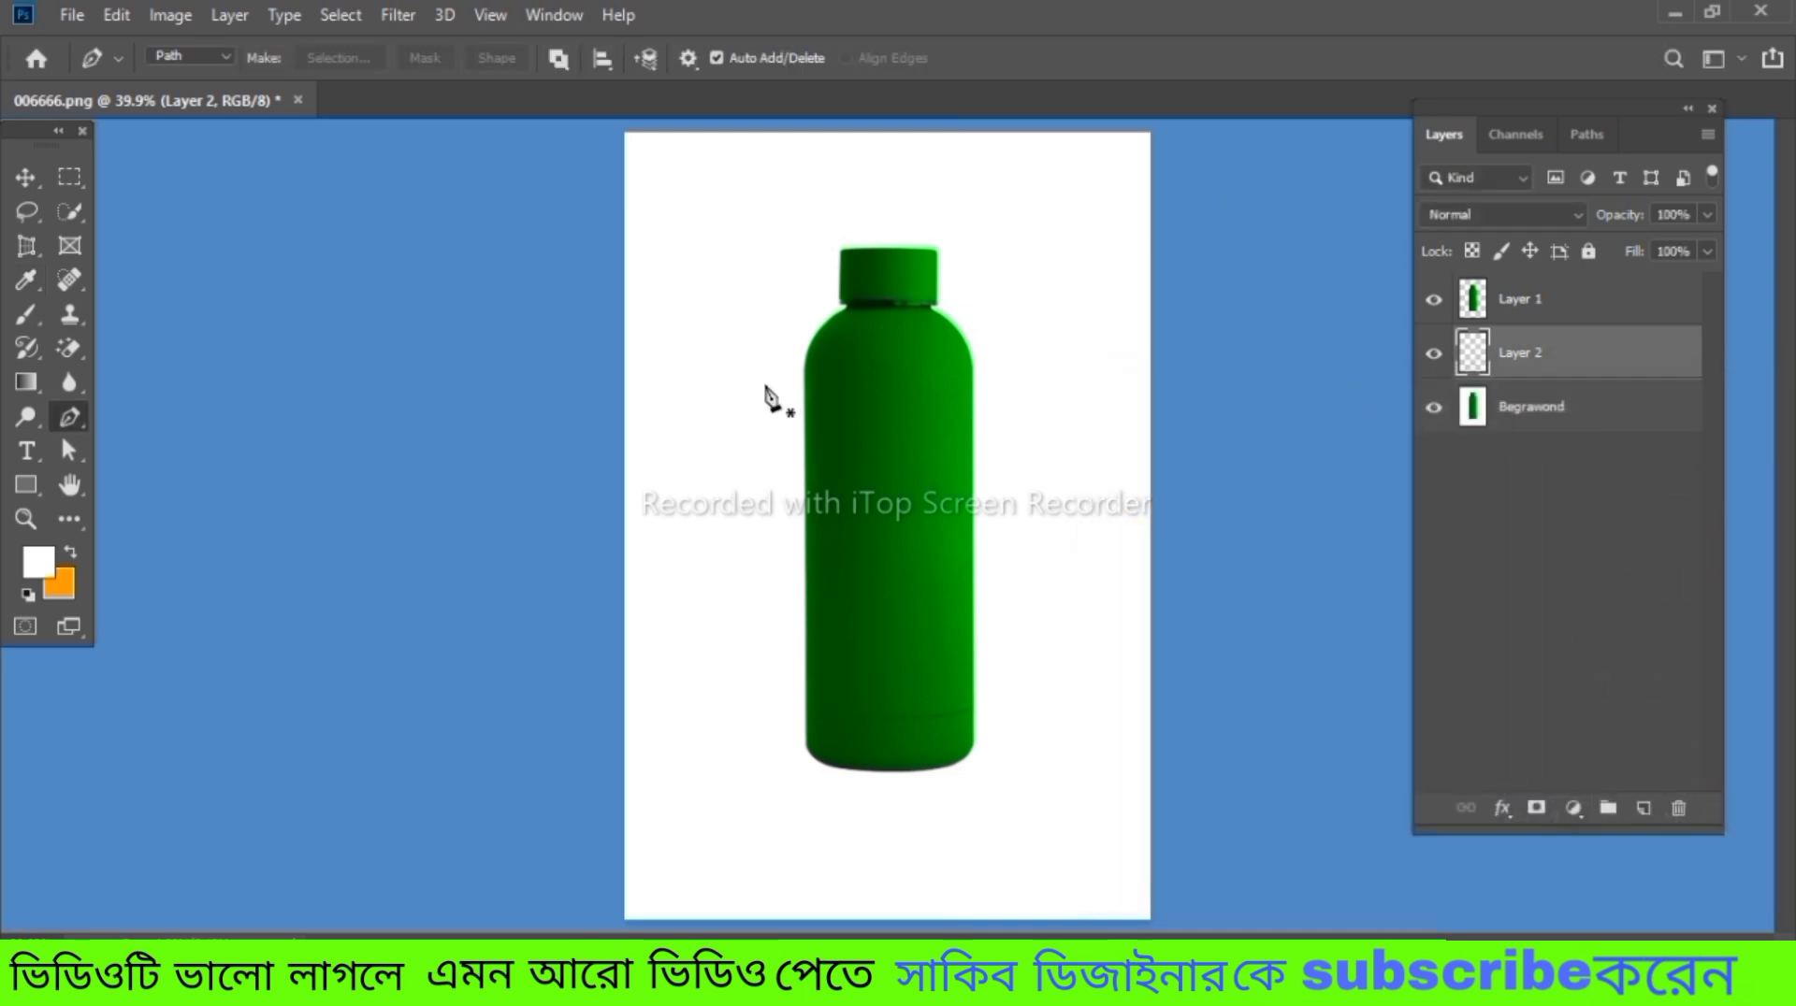
key("ctrl")
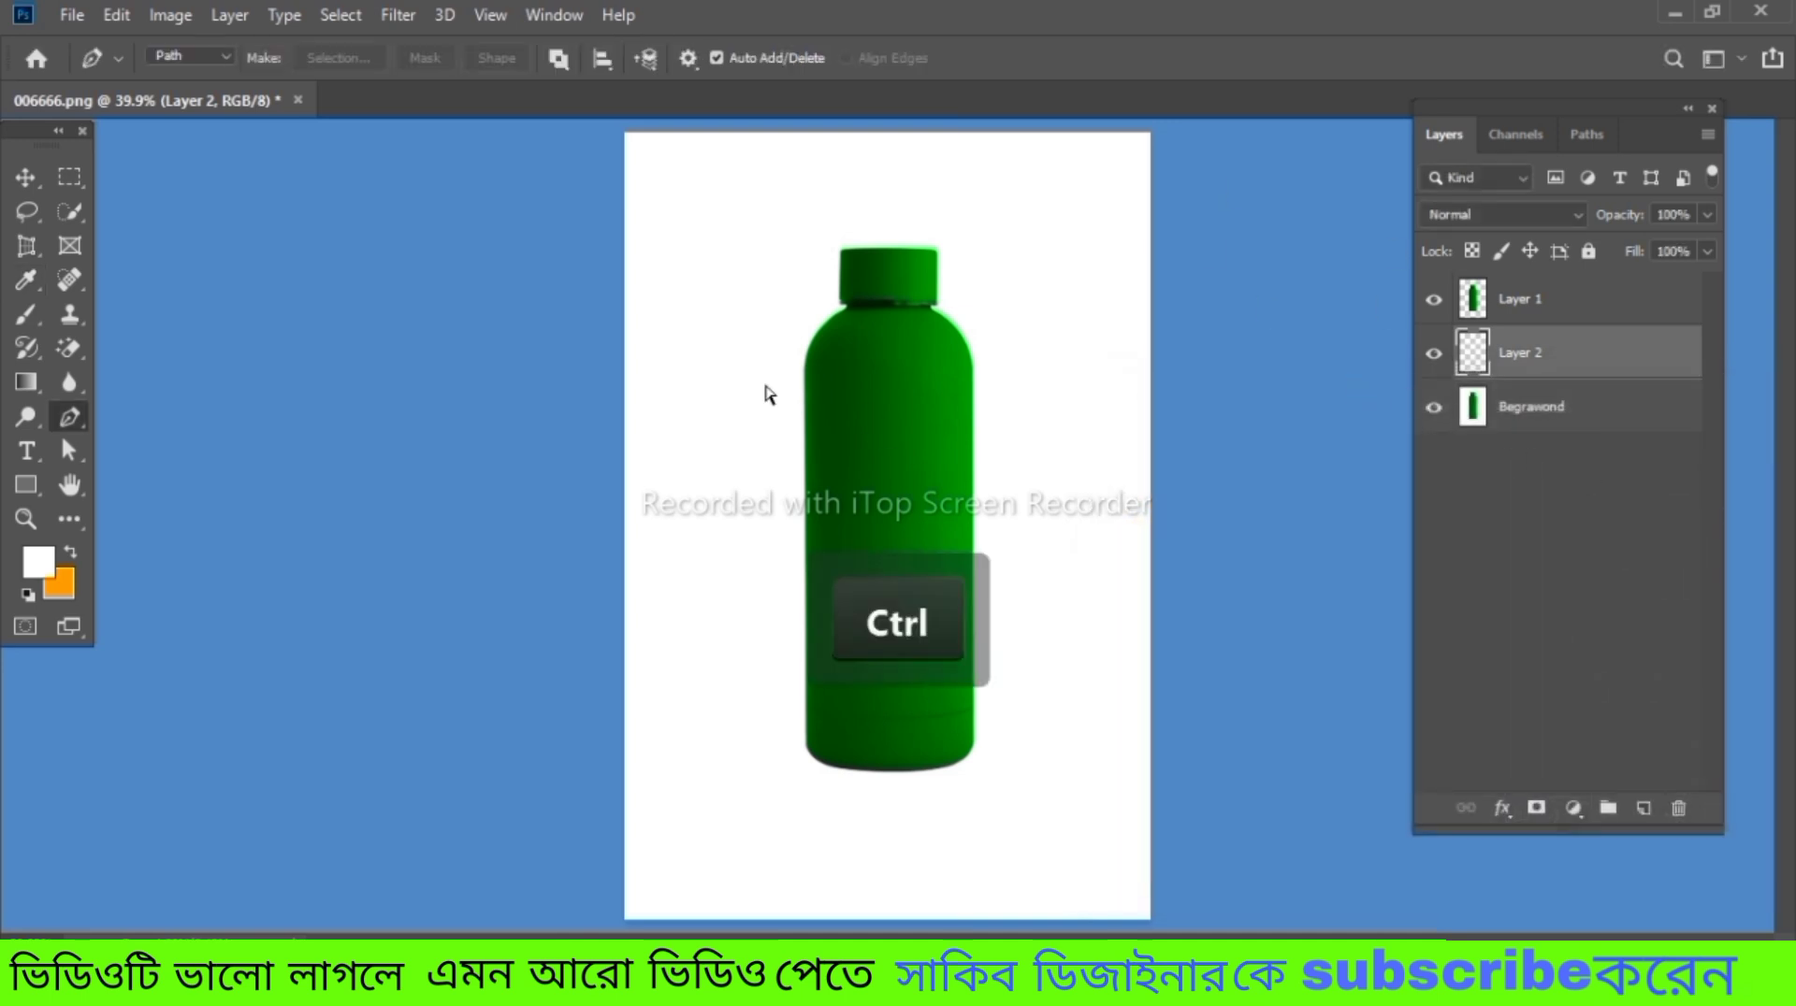